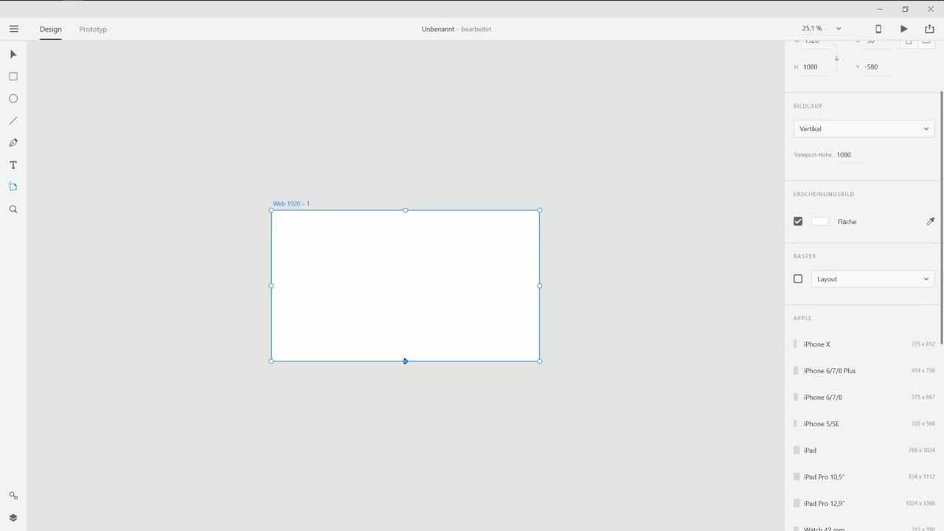
Shorten the web artboard to a height of about 308 and rename it Menü Normal
left_click_drag(405, 361, 406, 254)
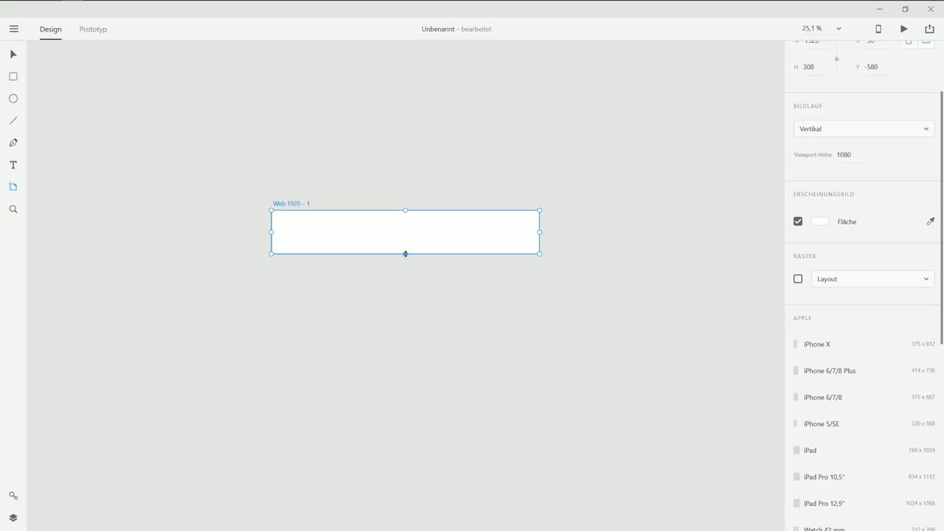
scroll(401, 239, "up", 5)
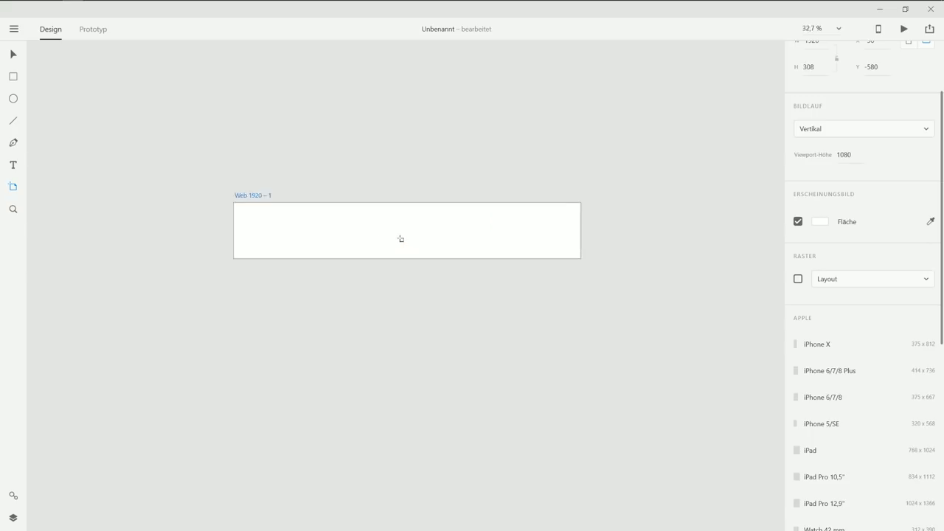
scroll(401, 239, "up", 2)
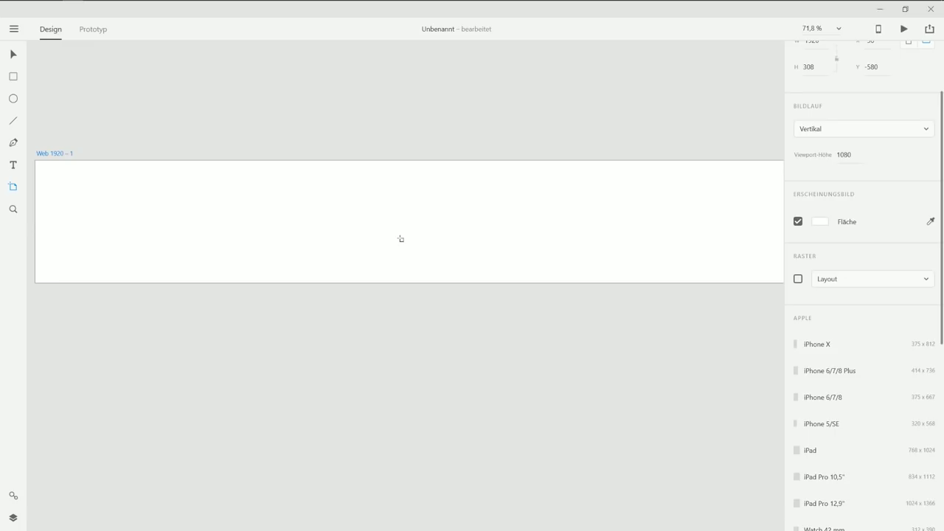
left_click_drag(322, 226, 347, 236)
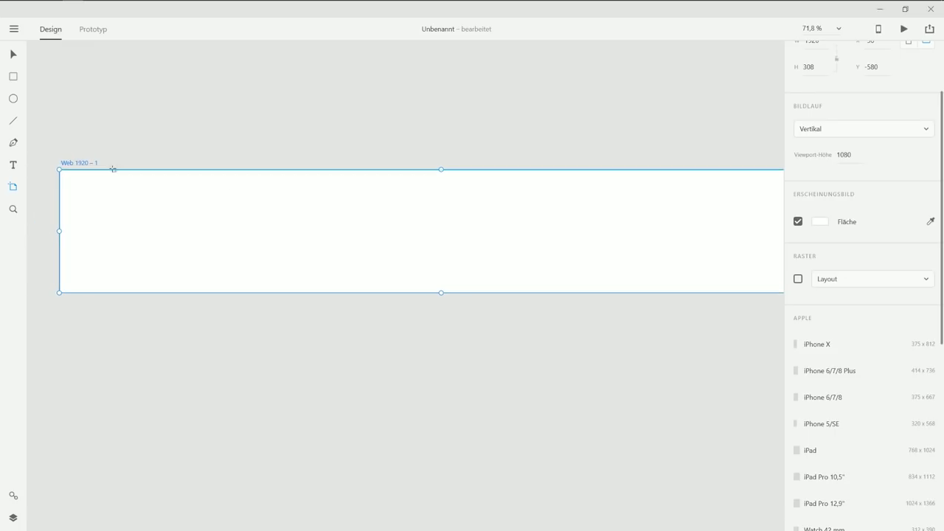
double_click(83, 163)
type("Menü Normal")
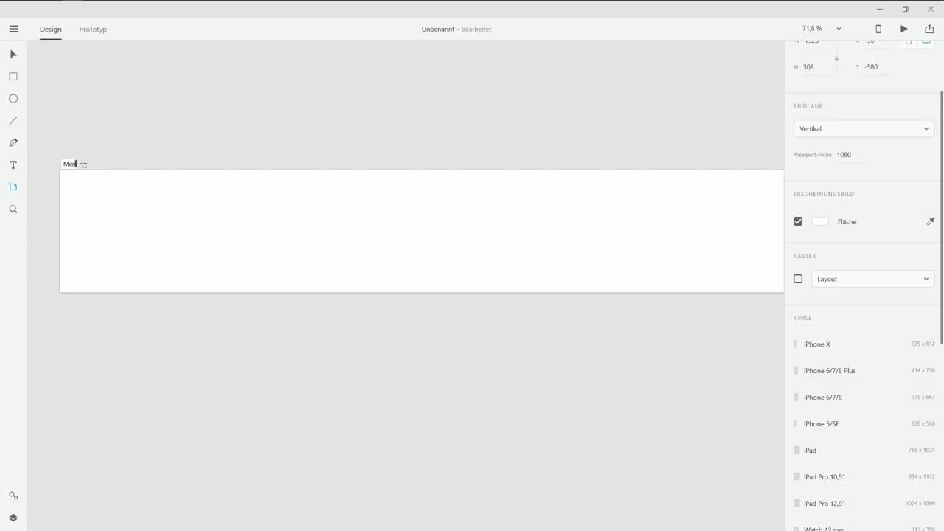
key("Return")
left_click(14, 54)
left_click(213, 103)
Enable the layout grid on the Menü Normal artboard and set its side margins to 350
scroll(214, 103, "down", 2)
left_click_drag(349, 141, 343, 135)
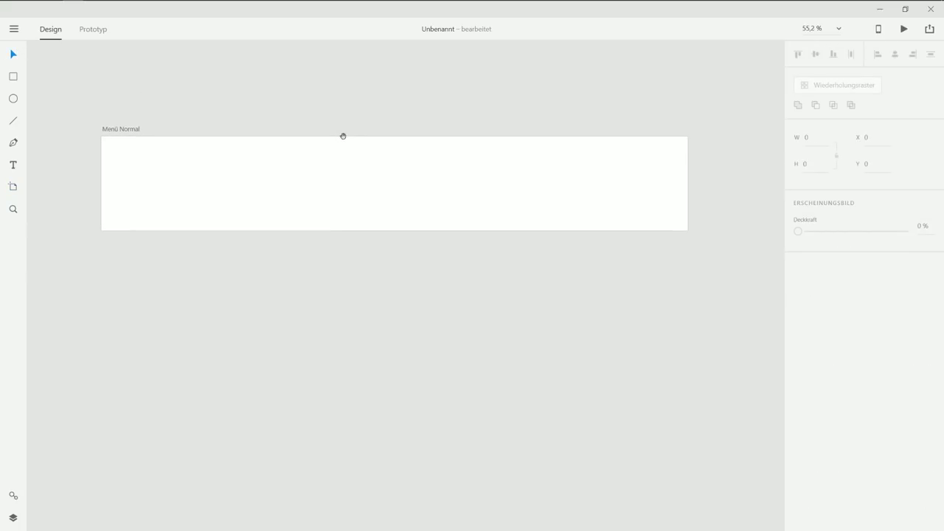
left_click(352, 196)
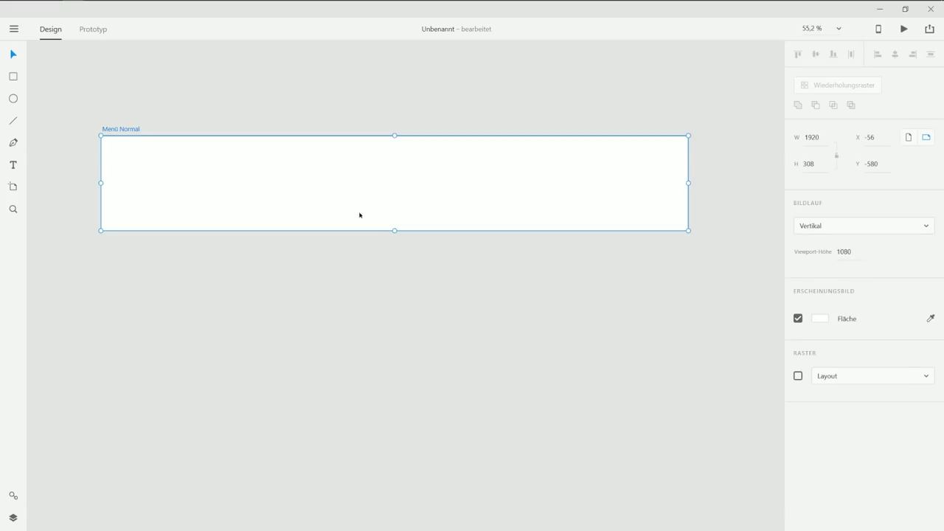
left_click(799, 376)
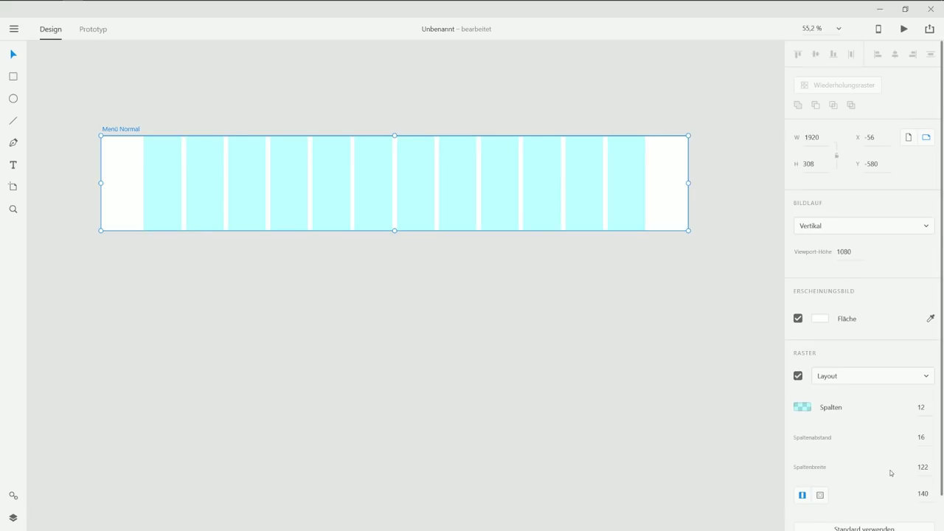
left_click(923, 493)
scroll(891, 474, "down", 1)
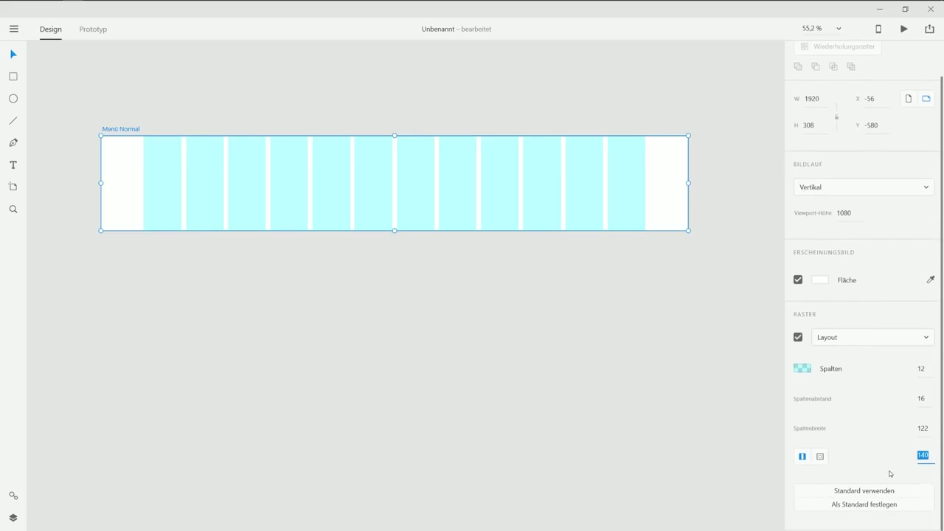
left_click(922, 455)
left_click_drag(931, 456, 917, 456)
left_click(912, 456)
left_click(922, 455)
type("350")
key("Return")
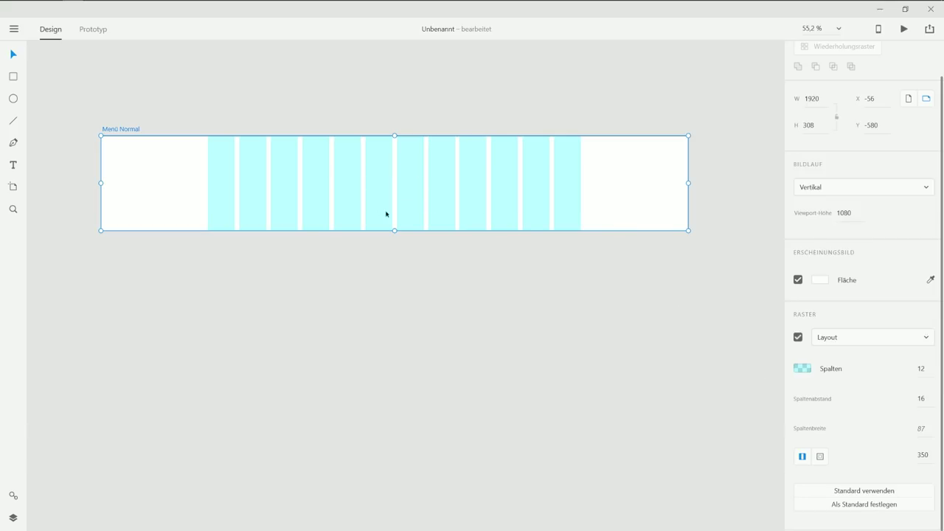
left_click(841, 338)
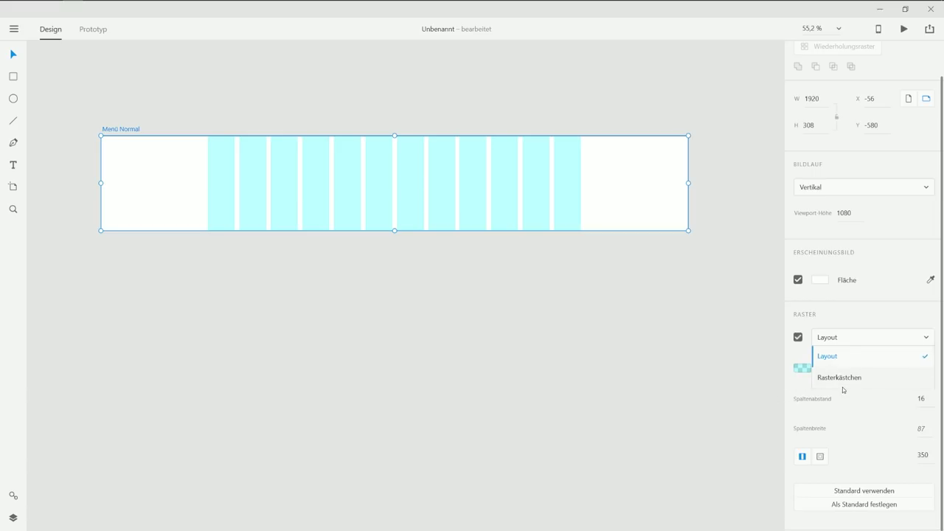
left_click(620, 339)
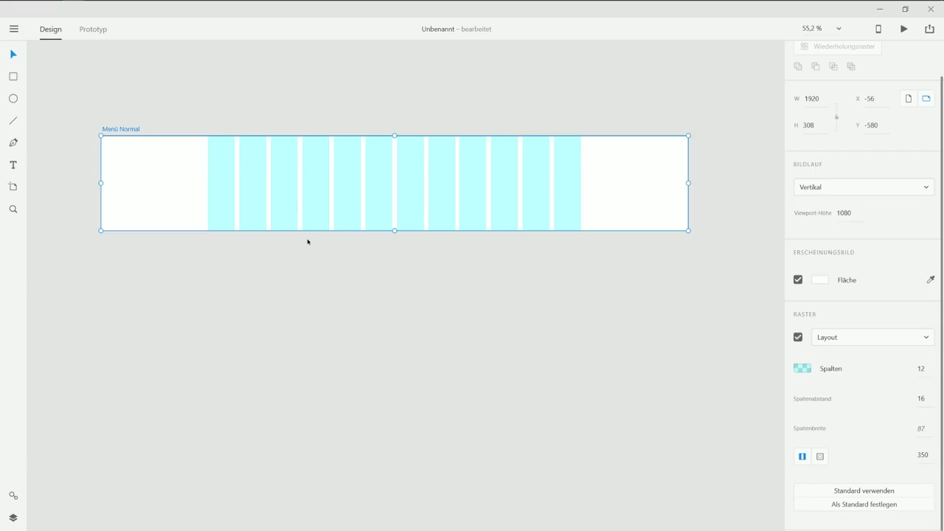
Draw a rectangle spanning the full artboard width along its top edge and set its height to 100
key("r")
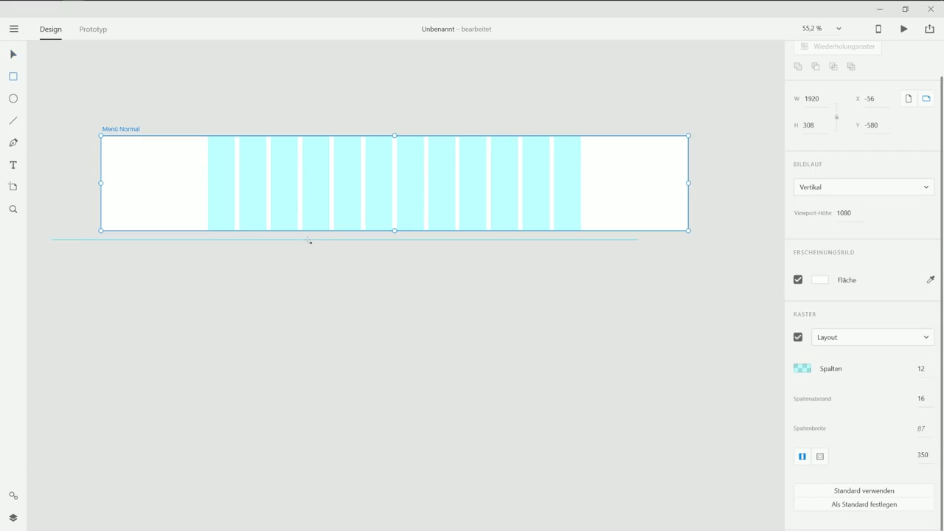
mouse_move(151, 165)
left_mouse_down()
mouse_move(631, 172)
mouse_move(662, 202)
left_mouse_up()
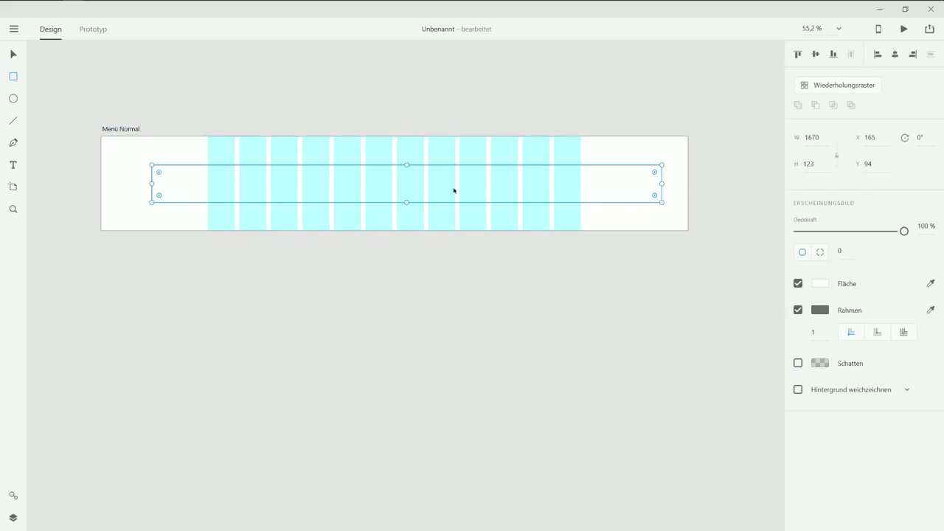
left_click_drag(210, 185, 143, 156)
left_click_drag(611, 154, 689, 152)
left_click(818, 161)
type("100")
key("Return")
Remove the rectangle's border and give it a drop shadow
left_click(798, 310)
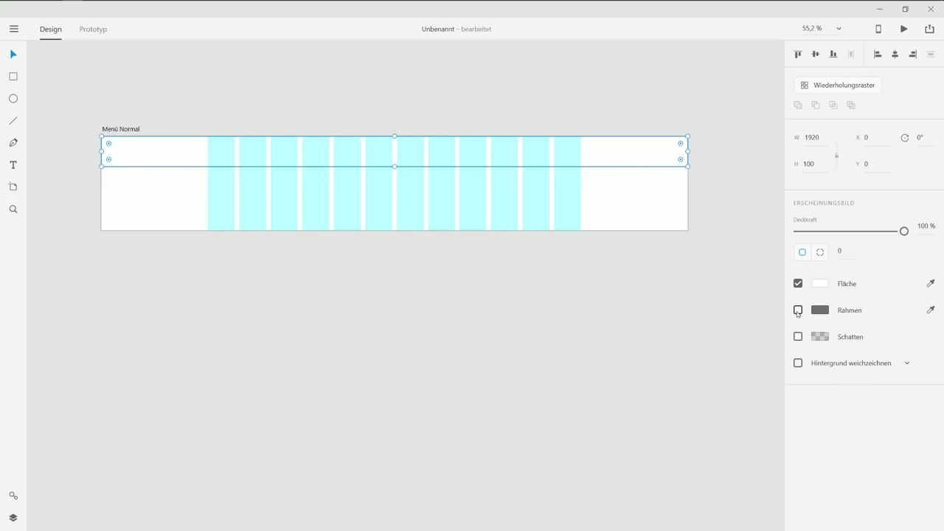
left_click(798, 337)
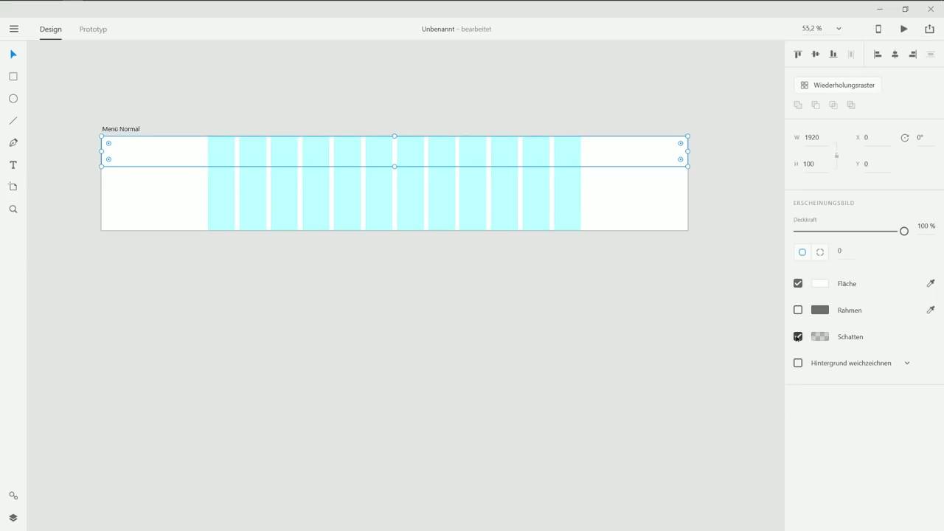
left_click(678, 216)
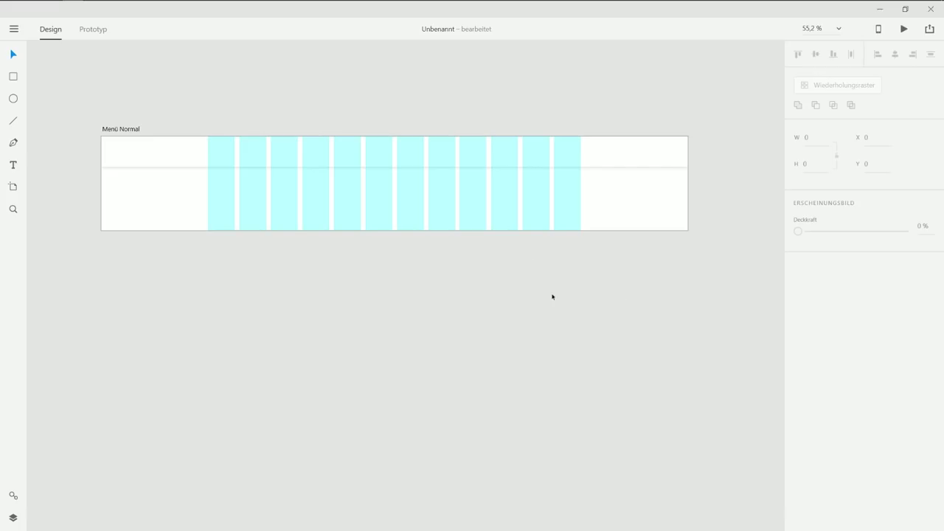
Add the text "Unleashed Design" below the menu bar near the first grid column
scroll(230, 201, "up", 3)
left_click_drag(249, 208, 182, 251)
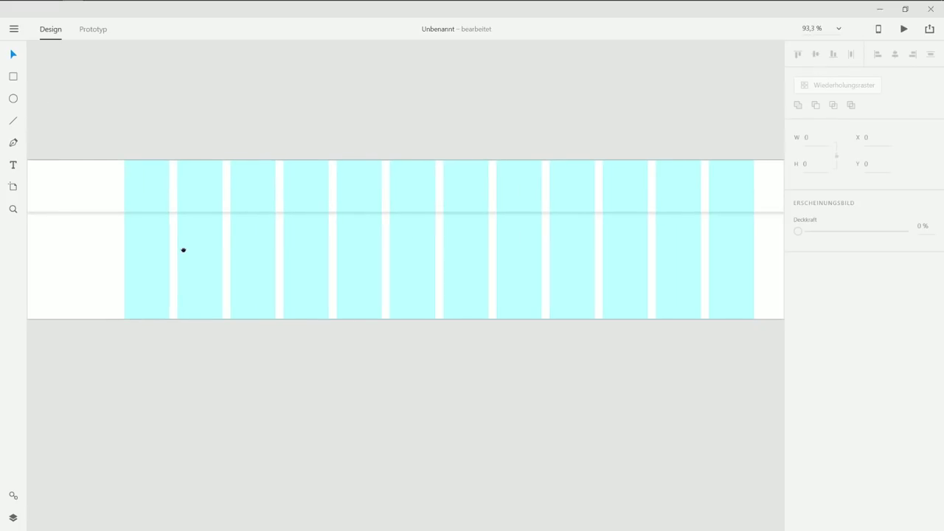
scroll(157, 238, "left", 3)
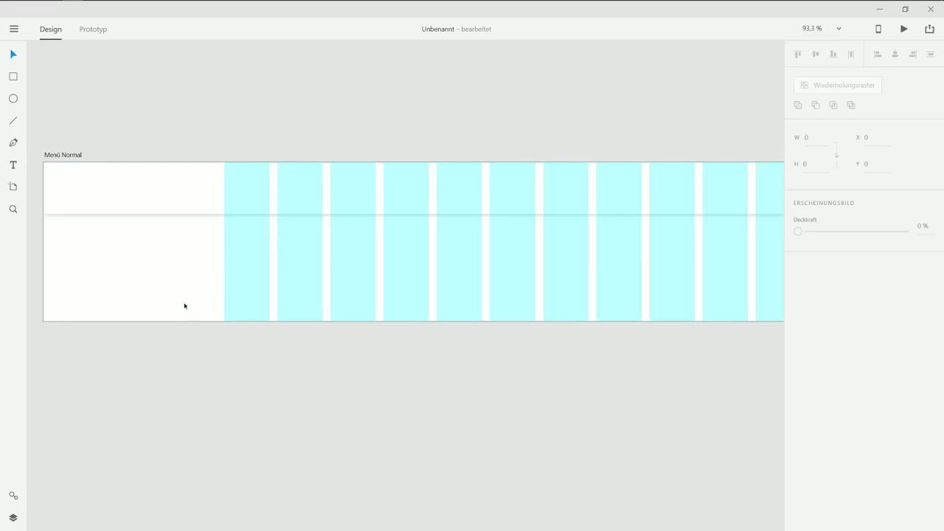
left_click(215, 278)
type("Unle")
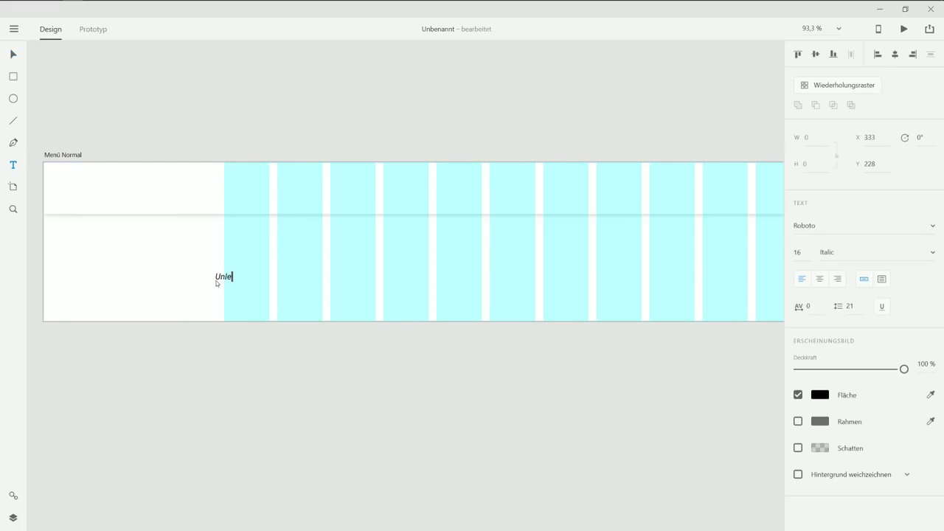
type("ashed Design")
left_click(131, 95)
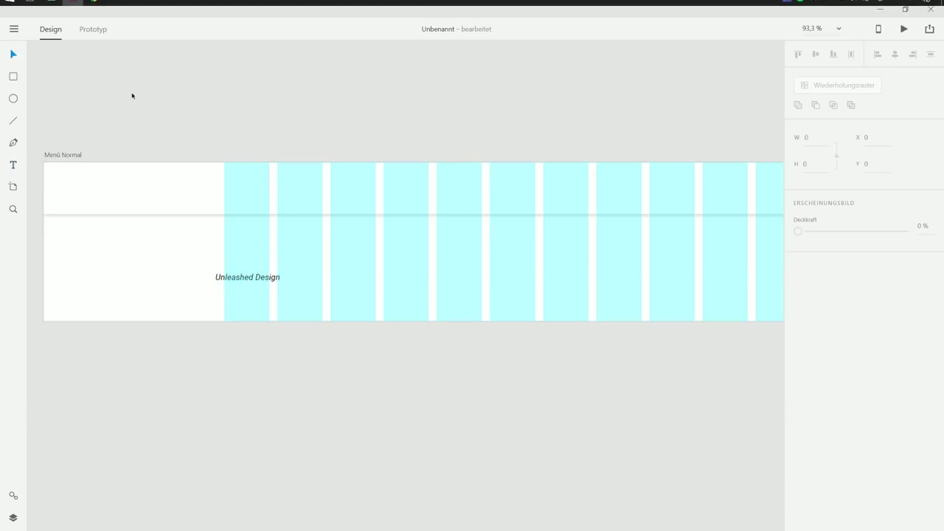
Apply the Roboto Black 25 pt character style to "Unleashed Design" and move it into the menu bar at the first grid column's edge
left_click(14, 497)
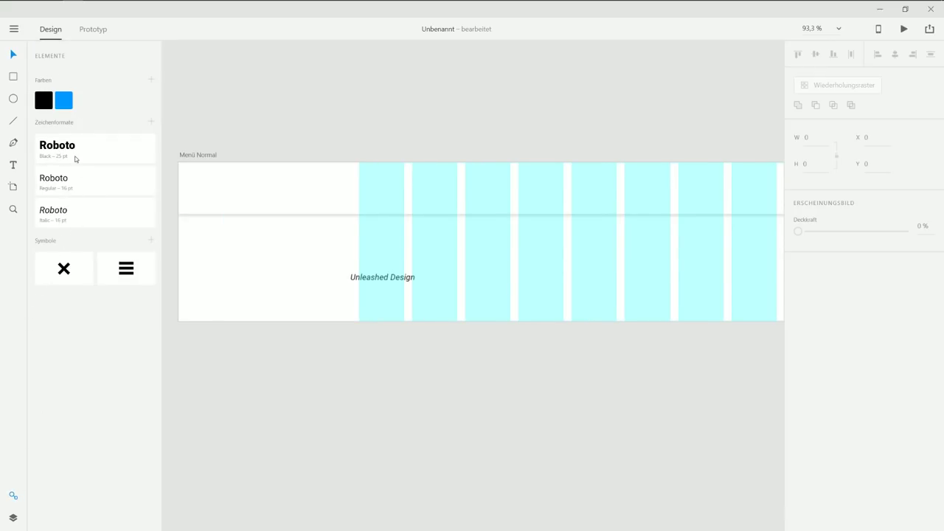
left_click(388, 279)
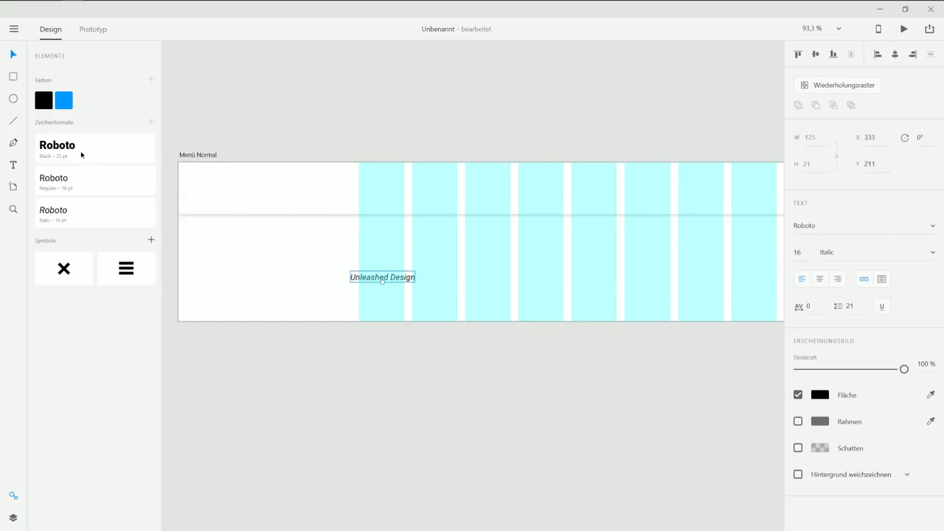
left_click(81, 155)
left_click_drag(391, 279, 399, 192)
left_click_drag(589, 150, 397, 149)
left_click(396, 151)
scroll(396, 150, "down", 3)
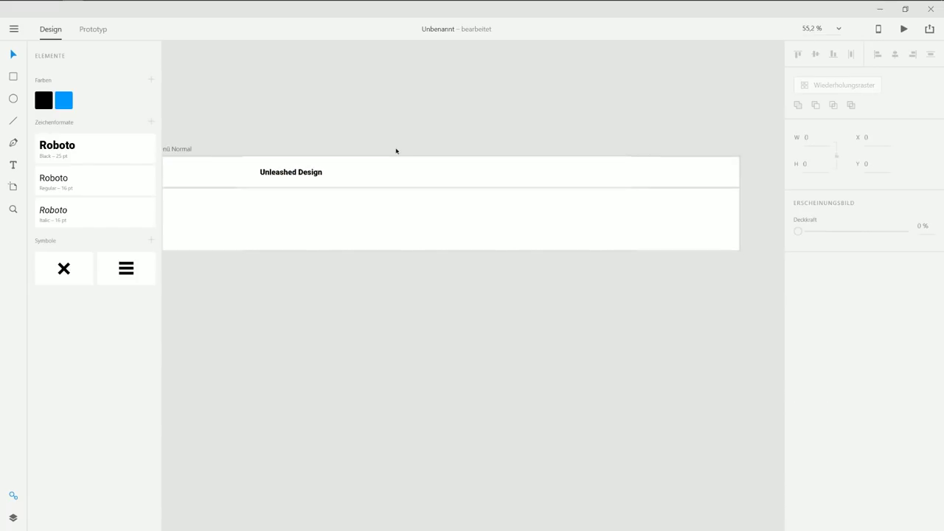
key("ctrl+shift+apostrophe")
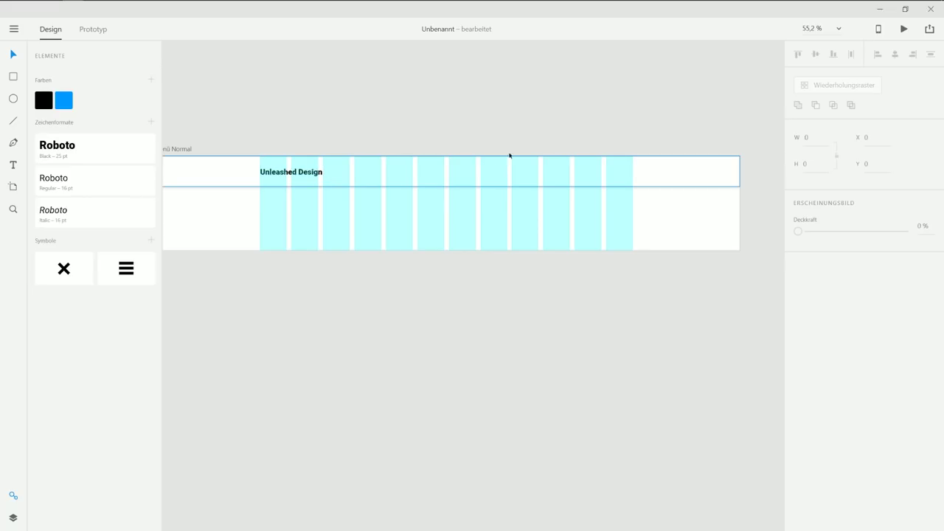
Add the text "Projekt starten?" below the menu bar and apply the Roboto Regular 16 pt character style
scroll(509, 156, "right", 3)
scroll(536, 186, "up", 2)
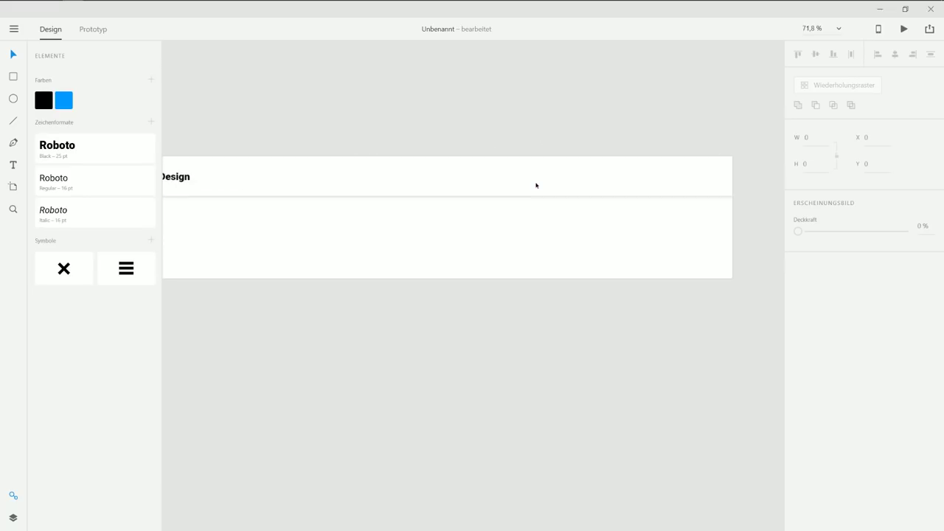
scroll(537, 185, "up", 2)
scroll(506, 183, "up", 2)
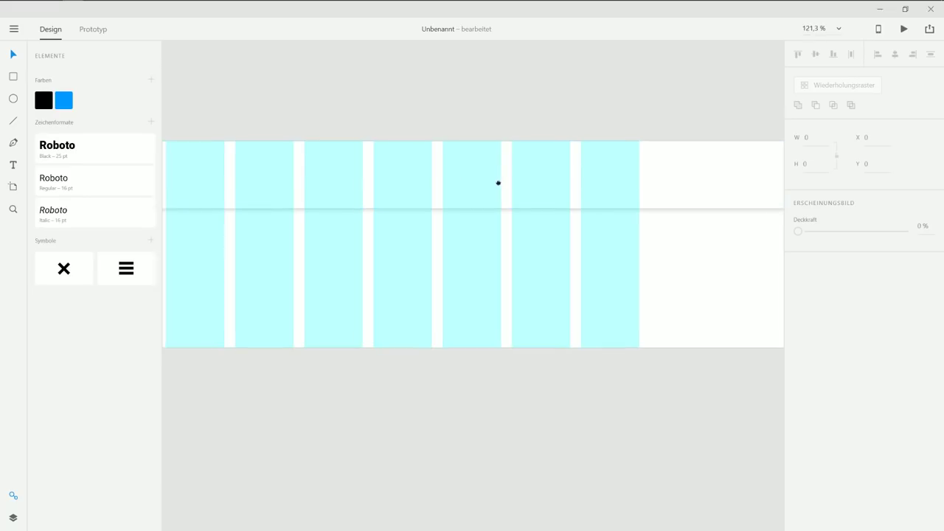
scroll(499, 183, "right", 1)
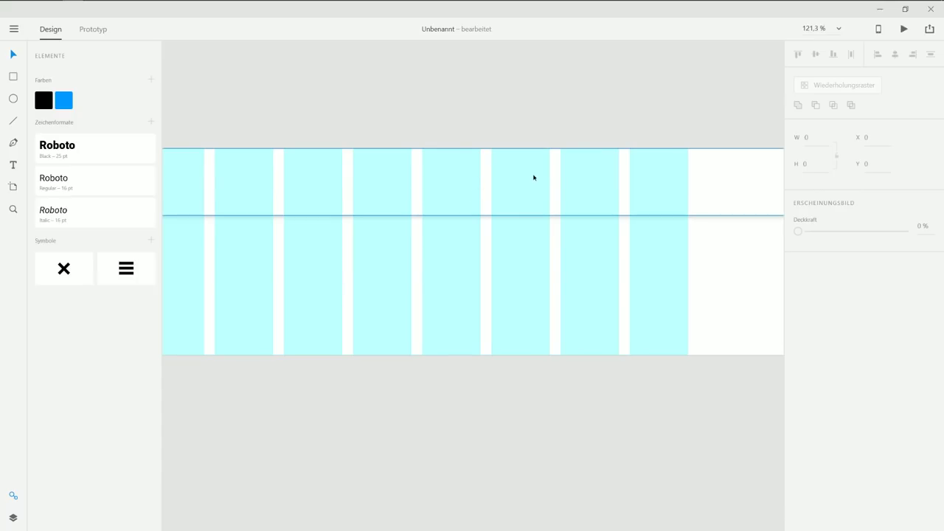
key("t")
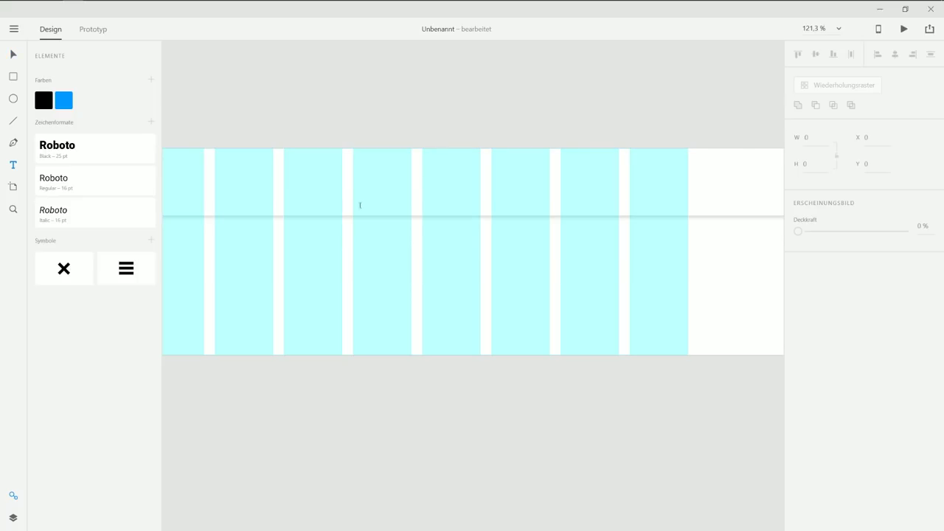
left_click(366, 270)
type("Pro")
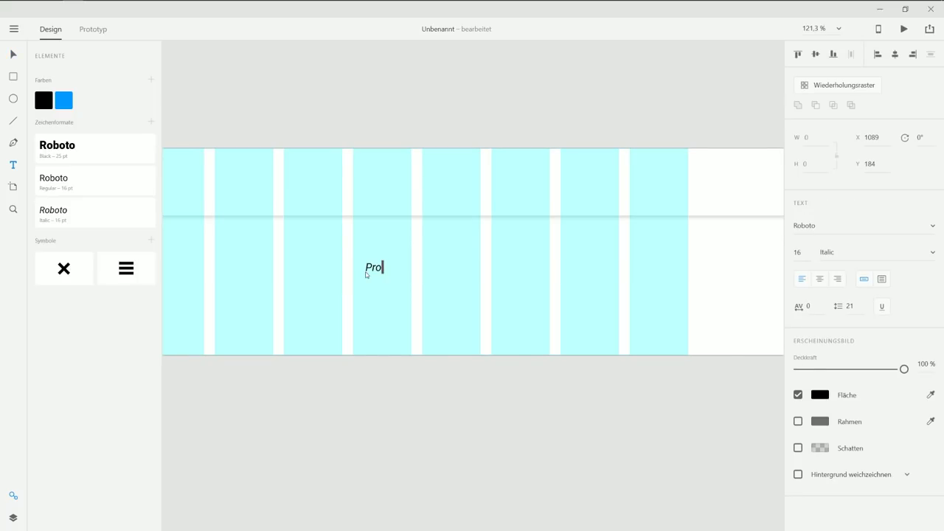
type("jekt starten?")
left_click(13, 56)
left_click(93, 184)
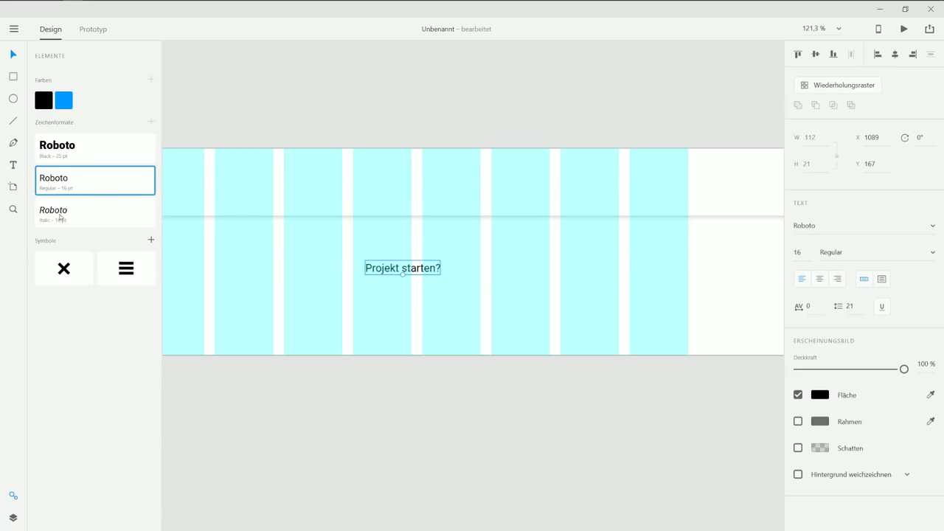
Turn "Projekt starten?" into a repeat grid and extend it horizontally until a fourth copy partly shows
left_click(831, 87)
left_click_drag(440, 267, 666, 268)
Replace the second repeat grid entry with "Kennenlernen?" and the third with "Arbeiten ansehen?"
double_click(487, 269)
double_click(488, 270)
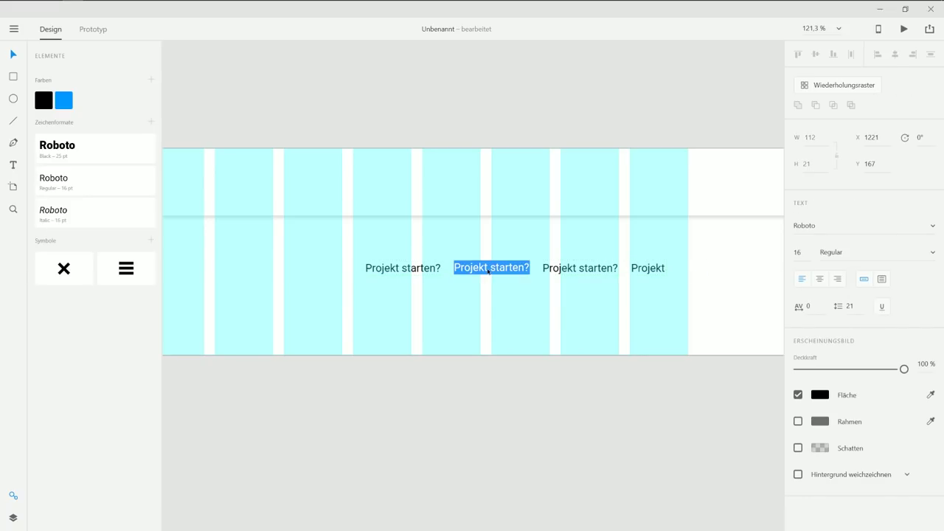
type("Kennen")
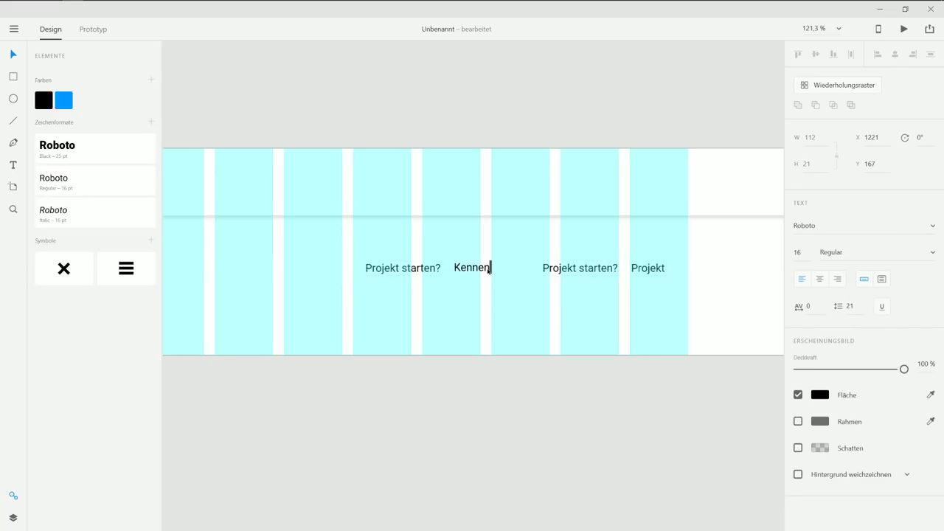
type("lernen?")
key("Escape")
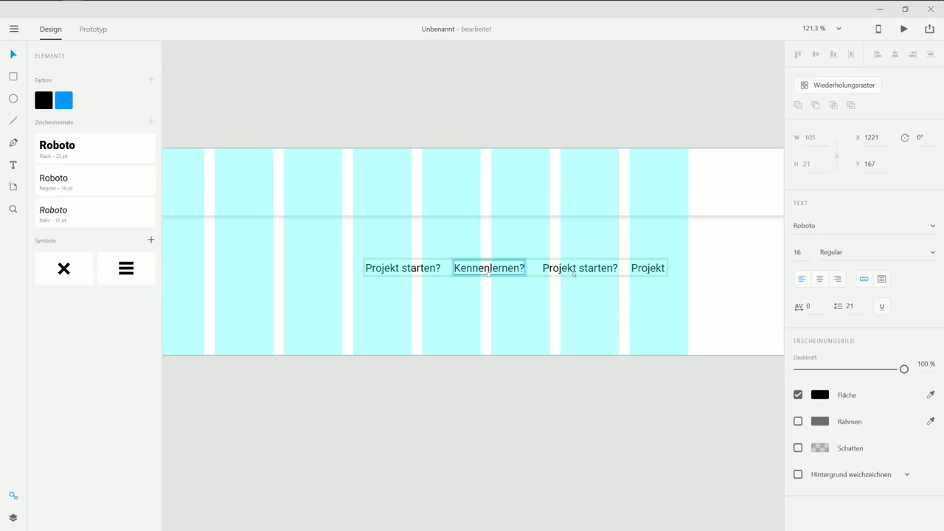
double_click(574, 267)
type("Arbeiten ansehen?")
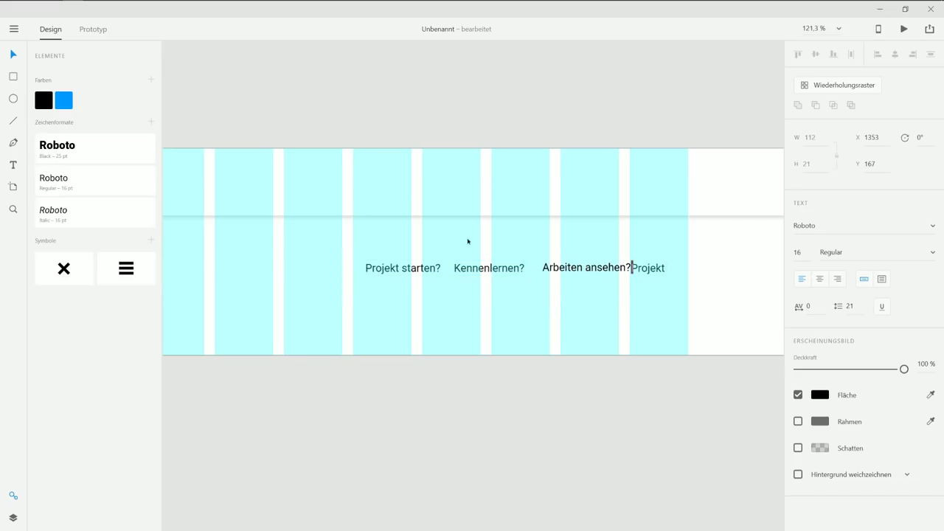
Move the repeat grid of navigation entries up into the menu bar at Y 40 and ungroup it
key("Escape")
left_click_drag(415, 269, 376, 188)
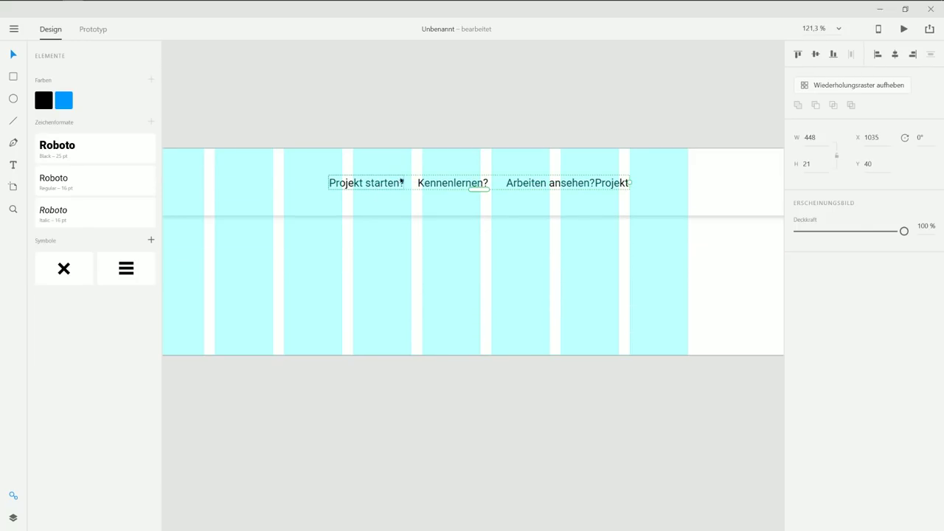
left_click(844, 85)
Delete the surplus fourth entry "Projekt" and distribute the remaining three navigation entries horizontally
double_click(632, 183)
key("Delete")
left_click(570, 183)
left_click(443, 183, "shift")
left_click(351, 183, "shift")
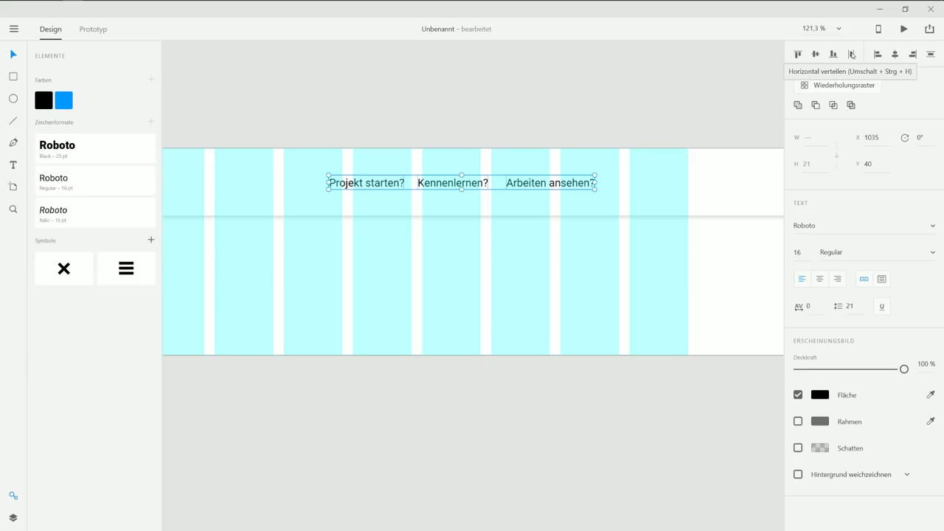
left_click(852, 55)
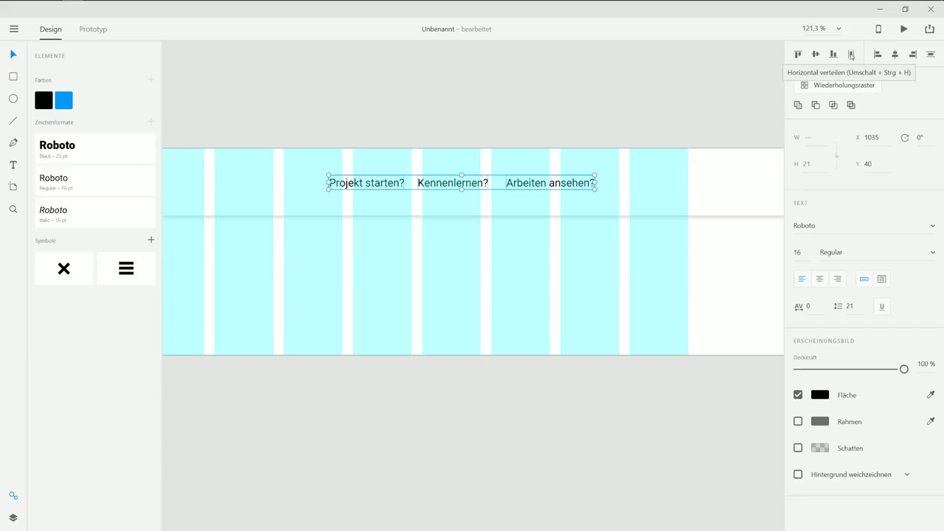
left_click(852, 56)
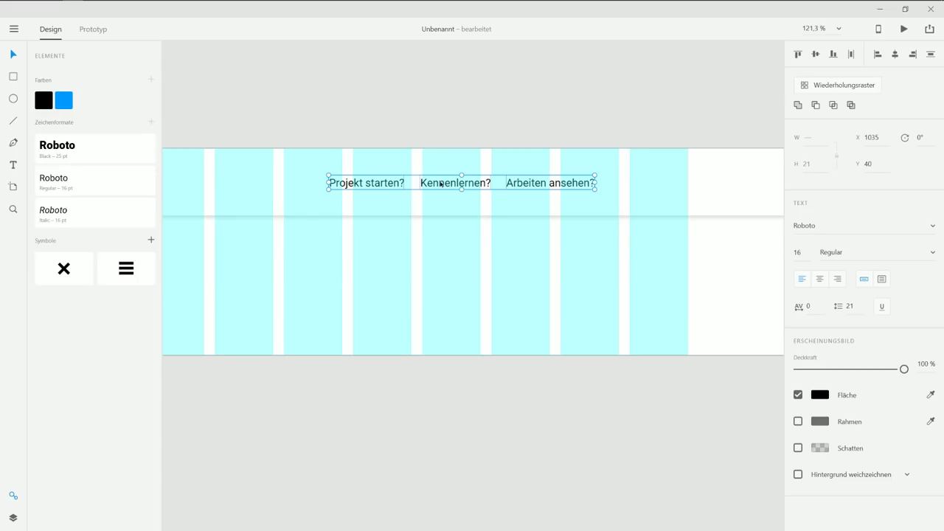
Move the three navigation entries together to X 1071 so that "Projekt starten?" starts at a grid column's edge
left_click_drag(440, 184, 462, 186)
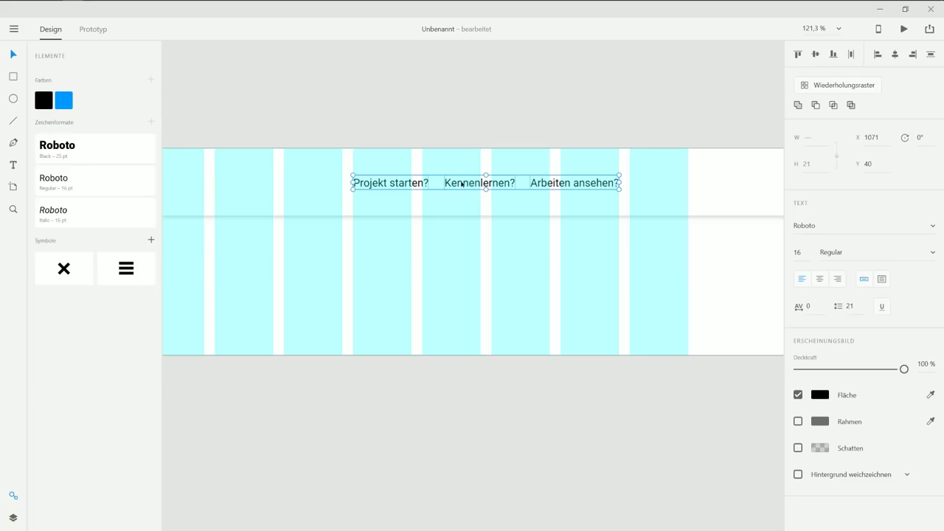
scroll(461, 148, "down", 5)
left_click_drag(400, 130, 481, 141)
left_click(227, 179, "shift")
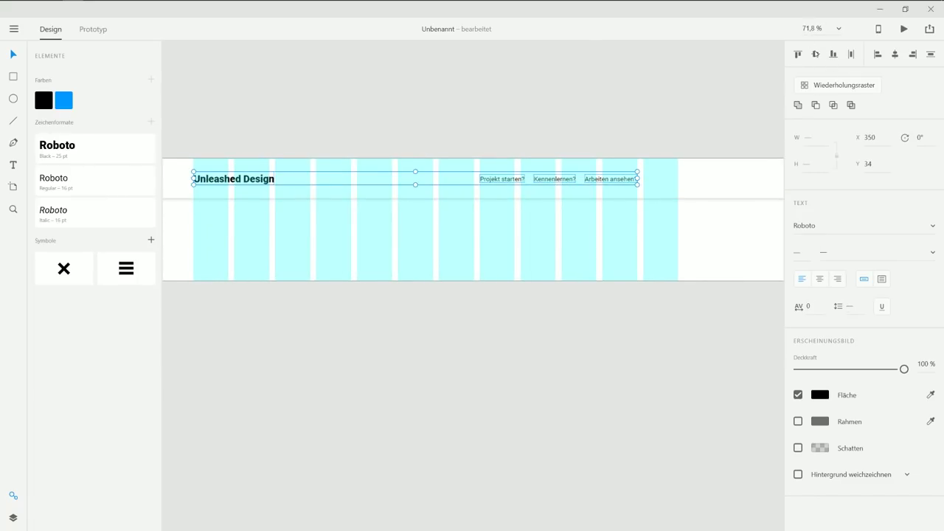
left_click(442, 95)
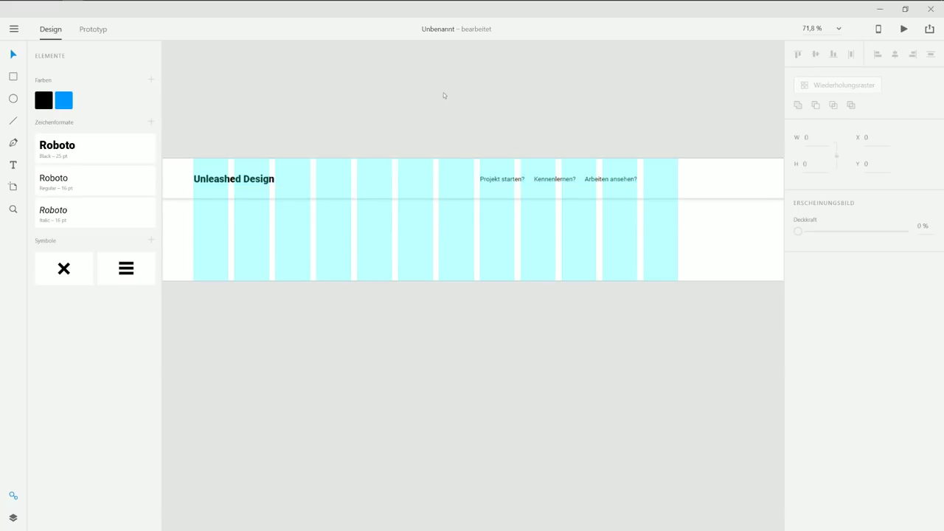
Place an instance of the hamburger menu symbol on the artboard below the navigation entries
scroll(573, 145, "up", 5)
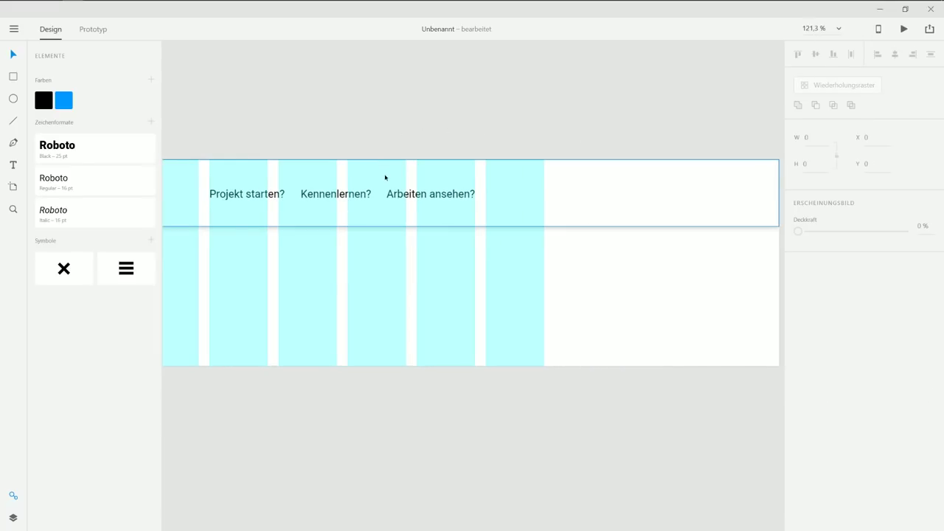
scroll(386, 179, "up", 2)
left_click_drag(120, 267, 361, 268)
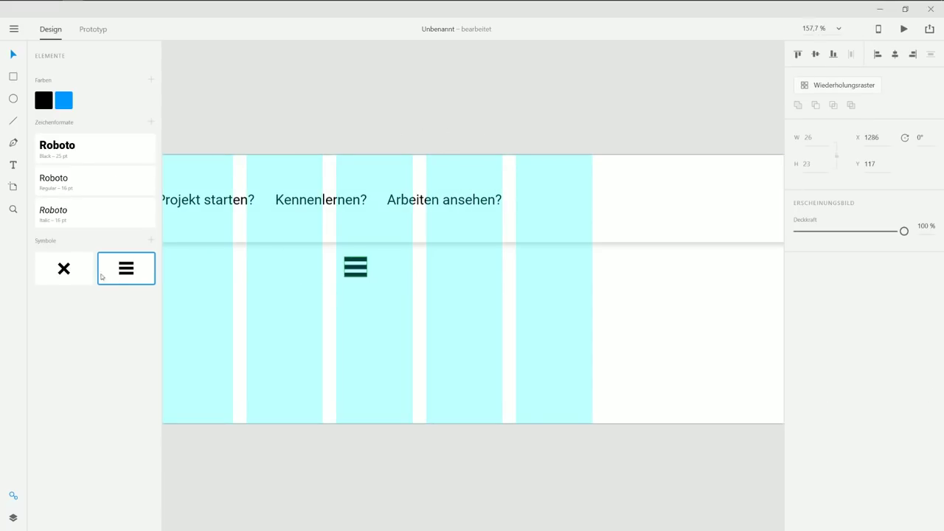
left_click_drag(67, 267, 370, 265)
scroll(391, 272, "up", 2)
key("Delete")
Move the hamburger icon into the menu bar, 16 px to the right of "Arbeiten ansehen?", at X 1483 and Y 40
left_click(311, 262)
mouse_move(311, 261)
left_mouse_down()
mouse_move(387, 272)
mouse_move(628, 151)
mouse_move(610, 153)
left_mouse_up()
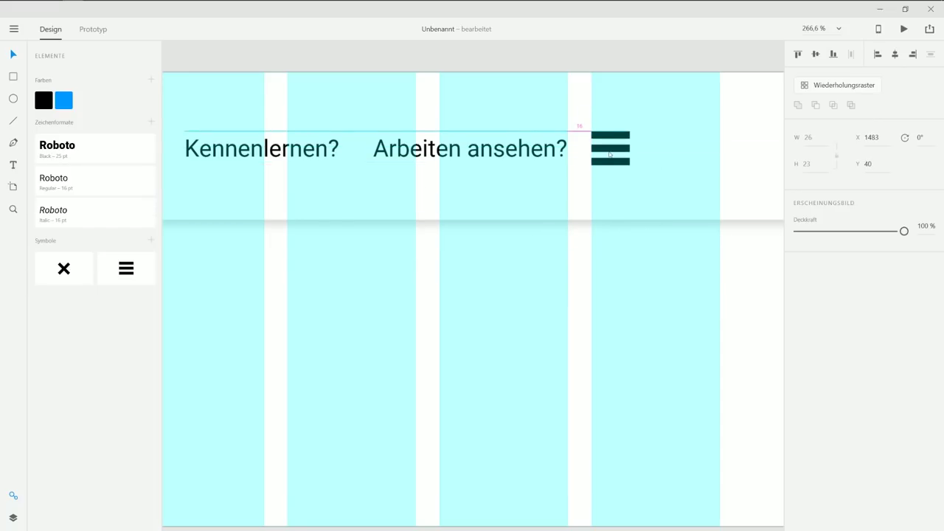
Draw a circle about 19 px in diameter to the right of the hamburger icon, level with its upper edge
scroll(609, 154, "up", 5)
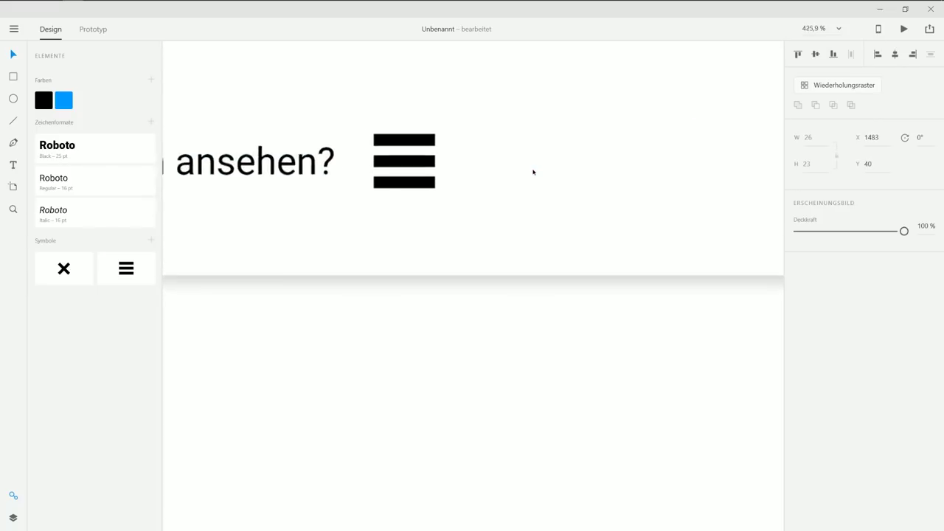
left_click_drag(532, 173, 468, 203)
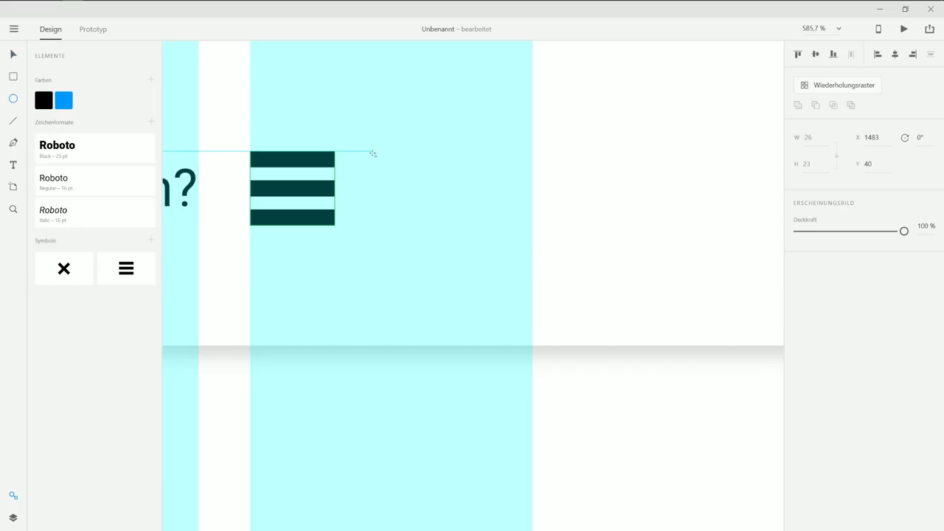
mouse_move(371, 153)
left_mouse_down()
mouse_move(415, 202)
mouse_move(442, 214)
left_mouse_up()
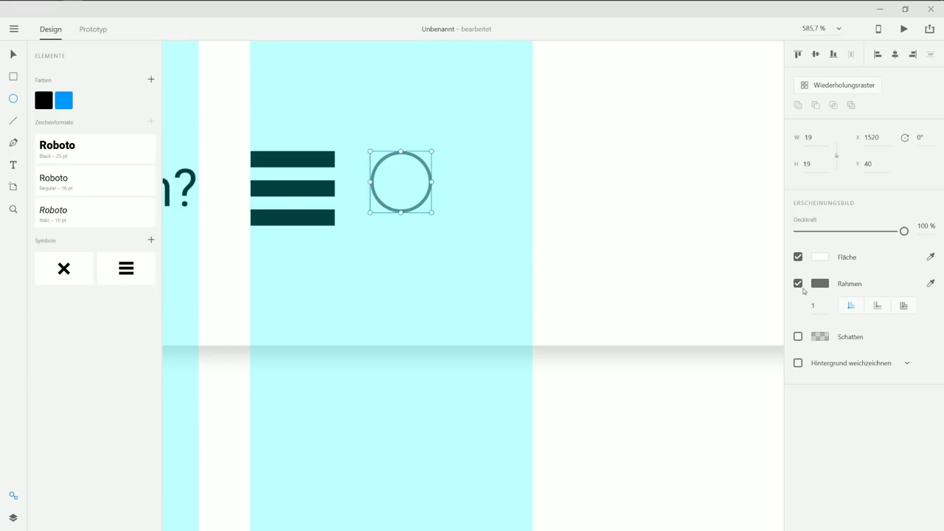
Remove the circle's border and fill it with black
left_click(799, 284)
left_click(820, 258)
left_click(716, 242)
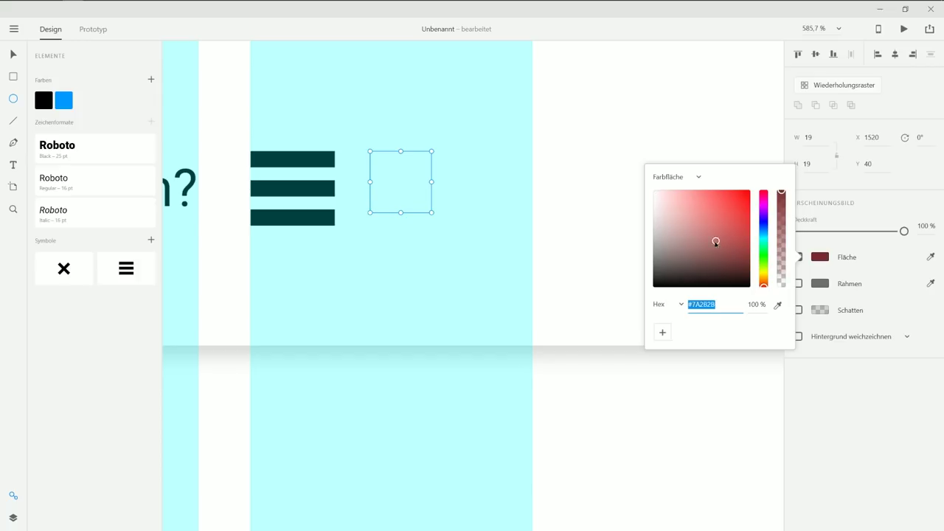
left_click_drag(716, 242, 641, 302)
left_click(13, 54)
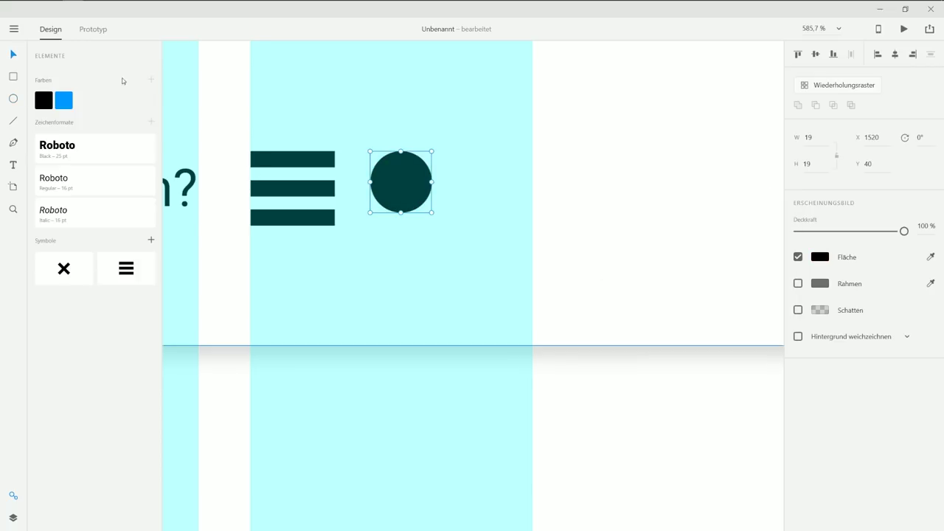
Make a smaller concentric copy of the circle and exclude the overlap of both circles to form a ring
left_click_drag(432, 151, 429, 157)
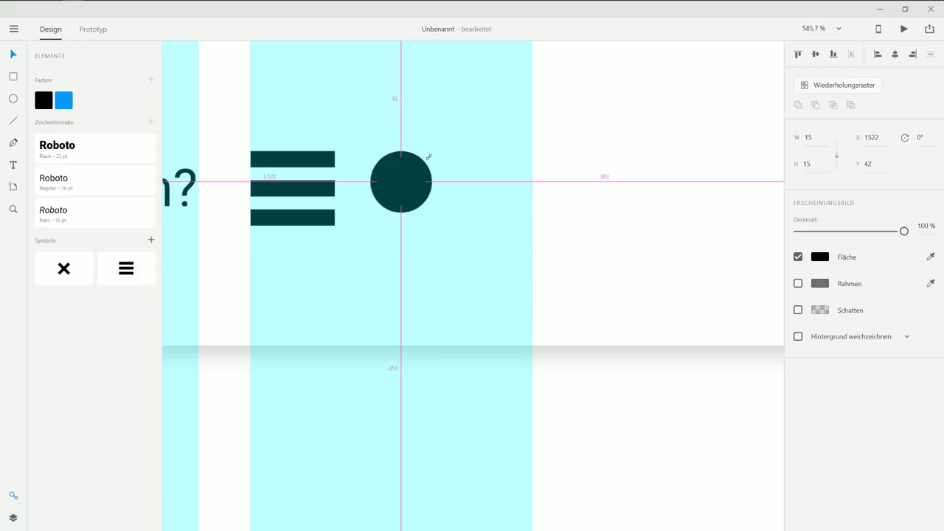
left_click_drag(425, 159, 425, 162)
left_click(429, 174, "shift")
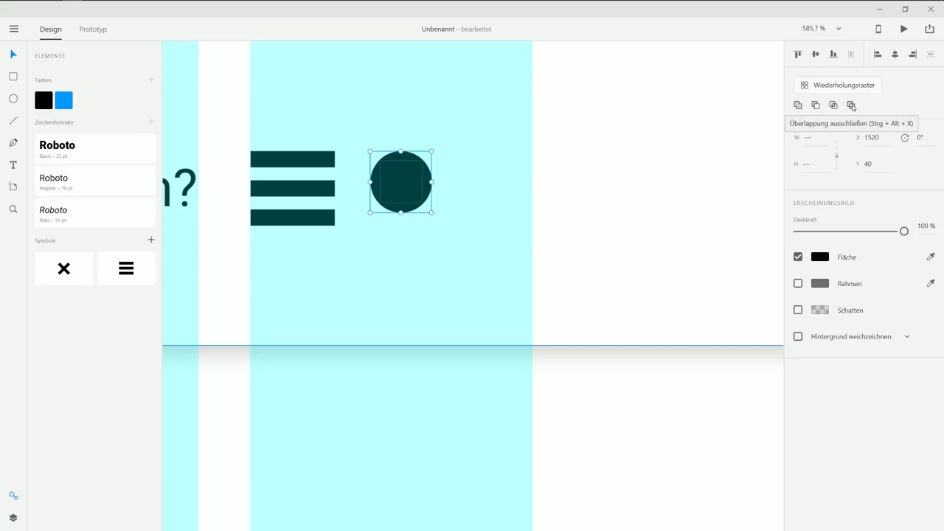
left_click(853, 106)
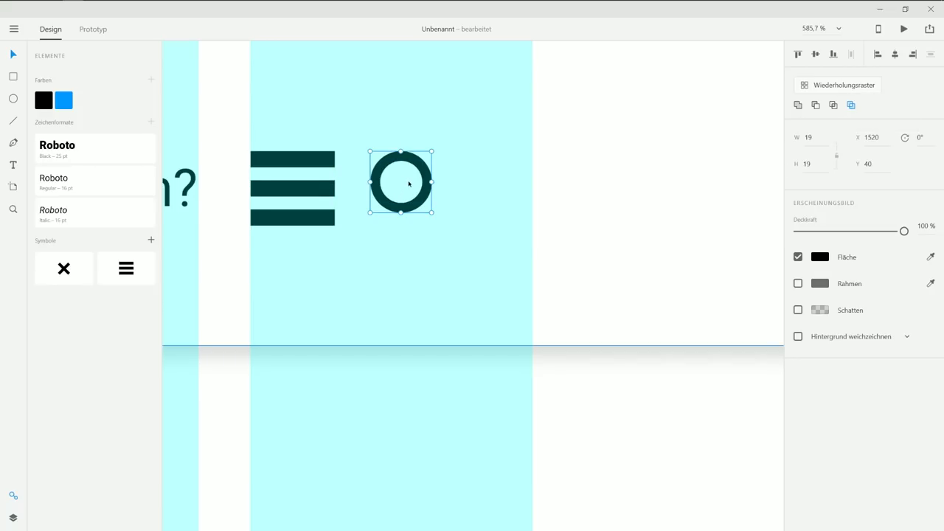
left_click(462, 401)
Draw a rectangle about 8 × 4 px at the ring's right edge, without a border and filled with #000000
left_click(13, 77)
left_click_drag(425, 177, 451, 189)
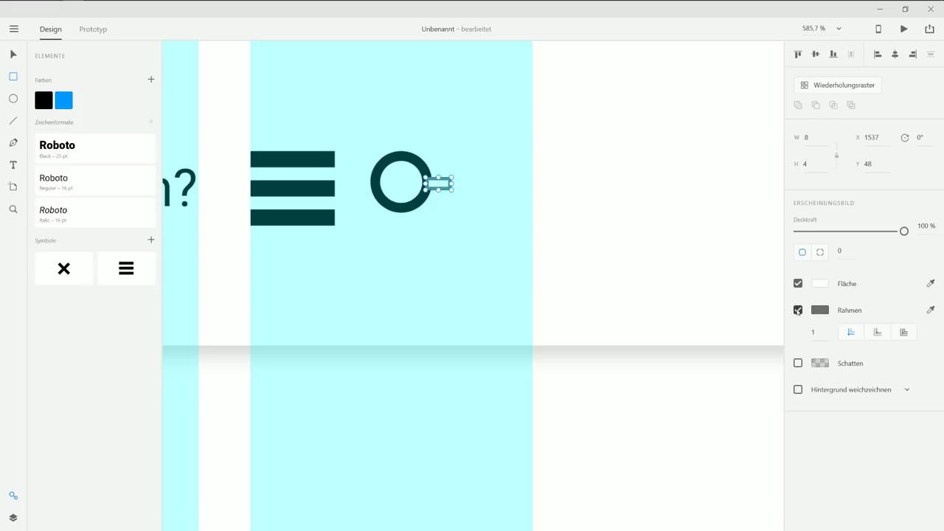
left_click(797, 310)
left_click(820, 283)
type("000000")
key("Return")
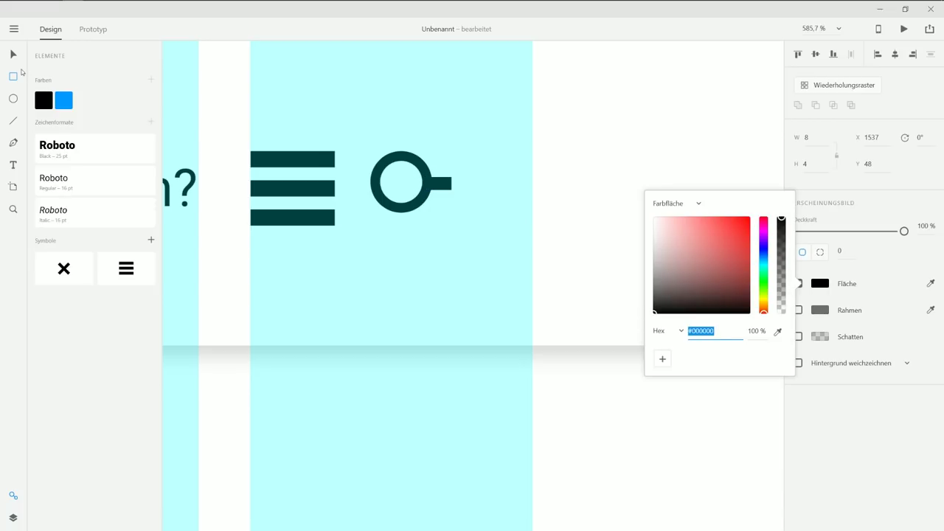
left_click(13, 54)
Rotate the small rectangle diagonally and move it onto the ring's lower right edge as a magnifier handle
scroll(455, 193, "up", 5)
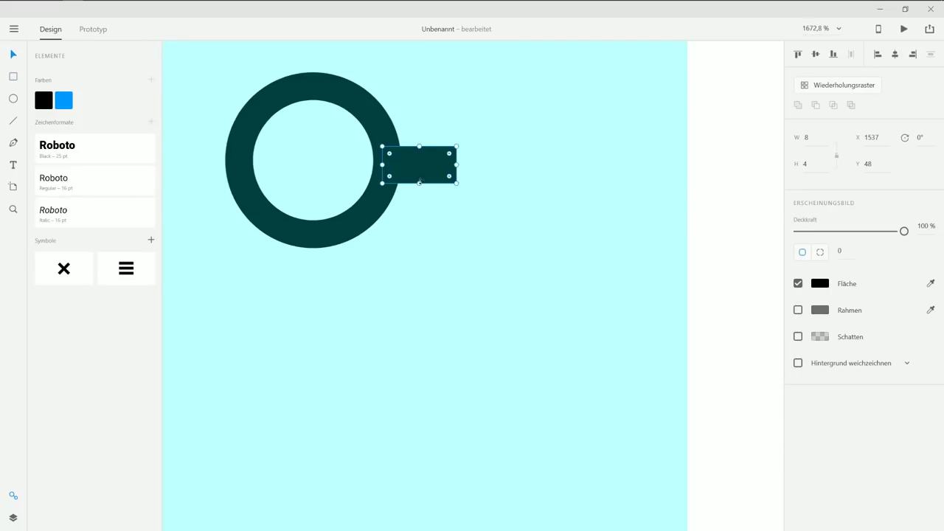
left_click_drag(419, 182, 437, 199)
left_click_drag(416, 147, 385, 239)
Unite the ring and the handle into a single magnifier shape
left_click(388, 188, "shift")
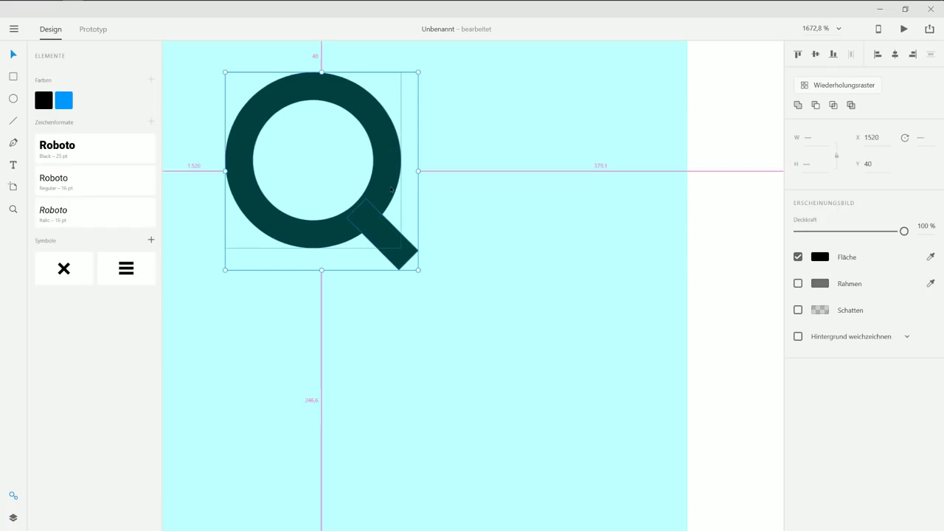
scroll(387, 188, "down", 4)
left_click_drag(376, 181, 486, 217)
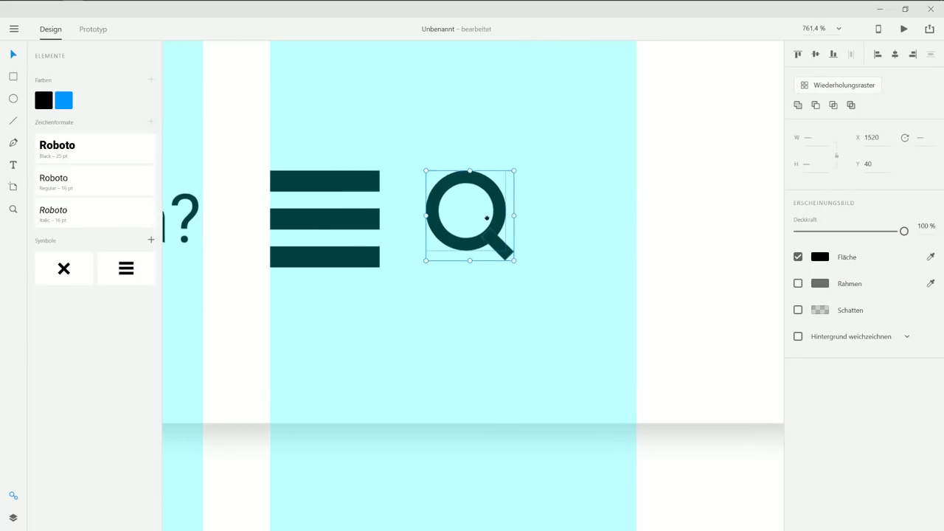
left_click(799, 105)
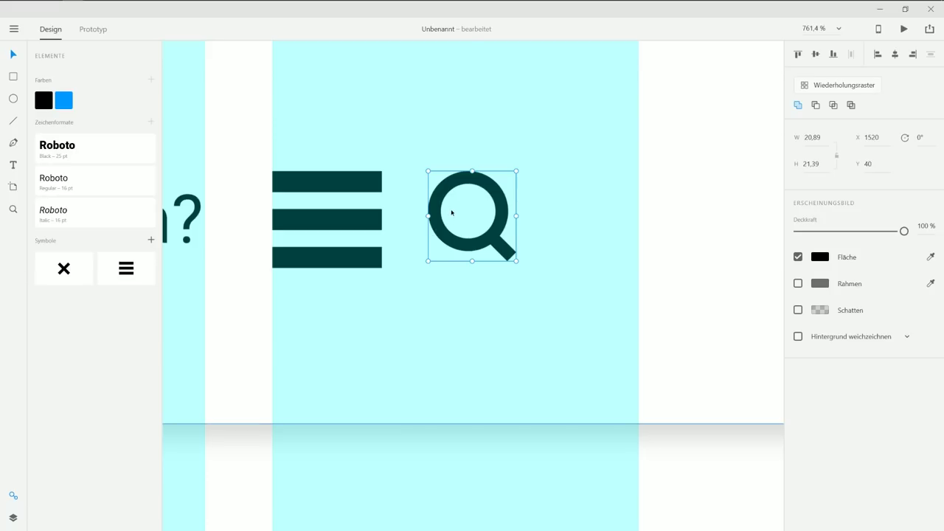
Enlarge the magnifier icon proportionally to about 22.87 × 23.42 px to match the hamburger icon's height
scroll(450, 150, "down", 3)
left_click(465, 89)
left_click_drag(469, 235, 468, 239)
left_click_drag(484, 194, 490, 197)
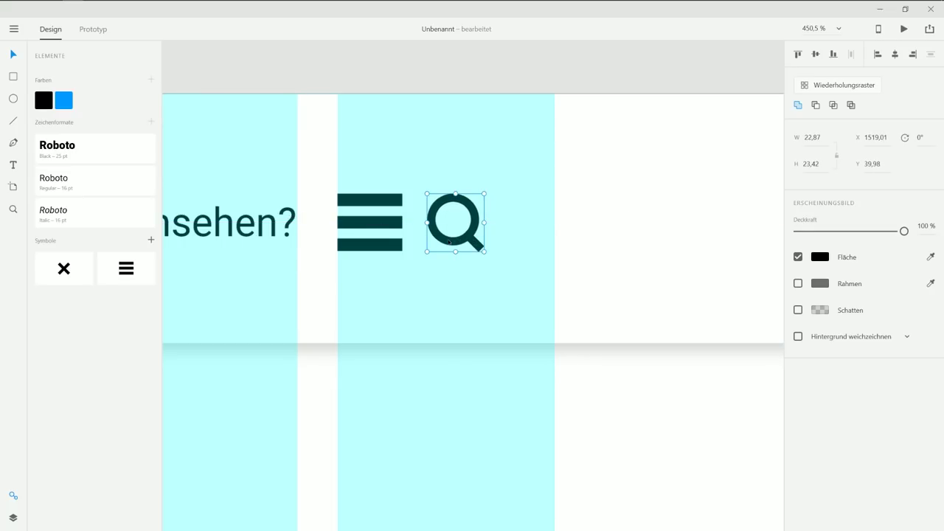
Turn the magnifier icon into a reusable symbol
key("ctrl+k")
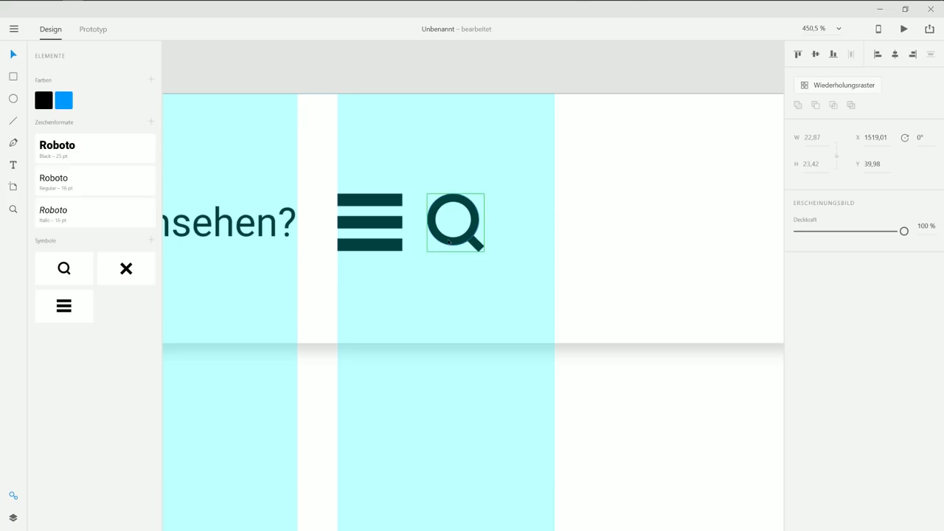
right_click(449, 241)
left_click(373, 64)
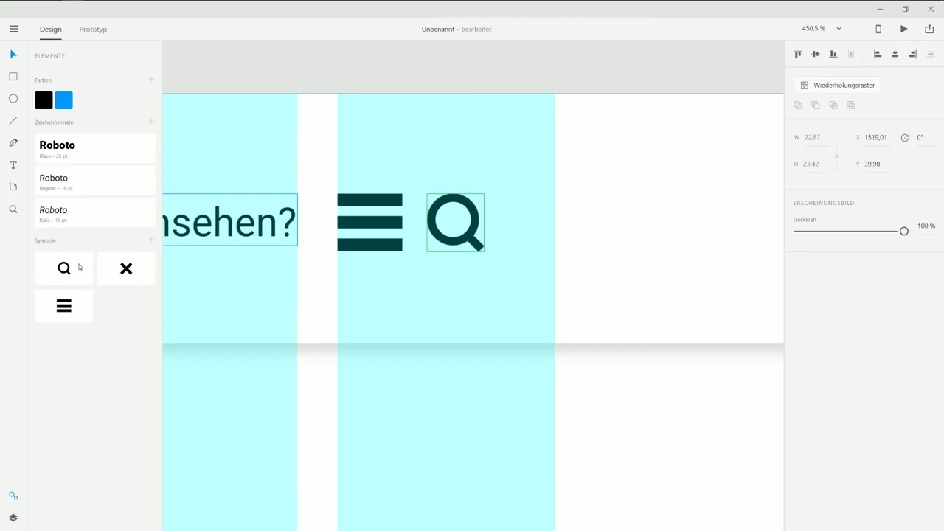
left_click(360, 171)
Move the three navigation entries and both icons together so that the magnifier ends at the last grid column's right edge
scroll(361, 170, "down", 5)
scroll(436, 232, "up", 3)
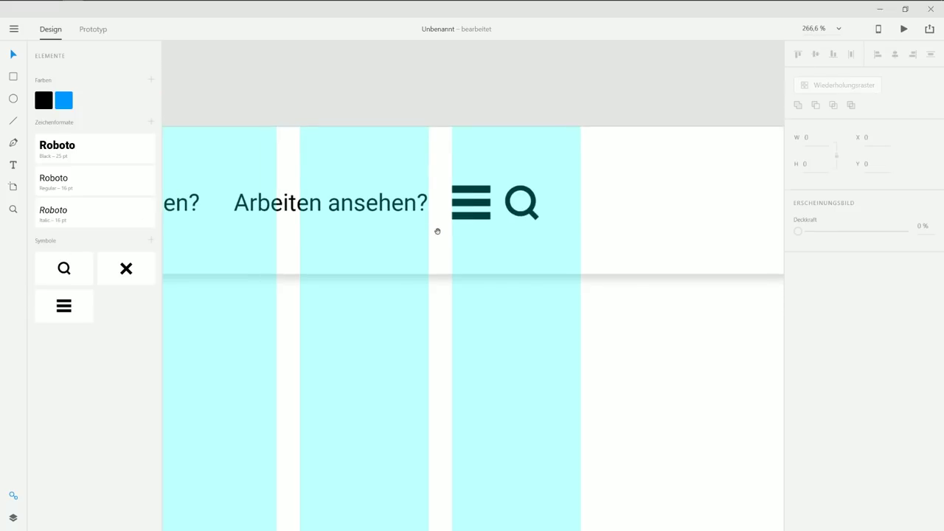
left_click(510, 206)
left_click(510, 206, "shift")
left_click(479, 205, "shift")
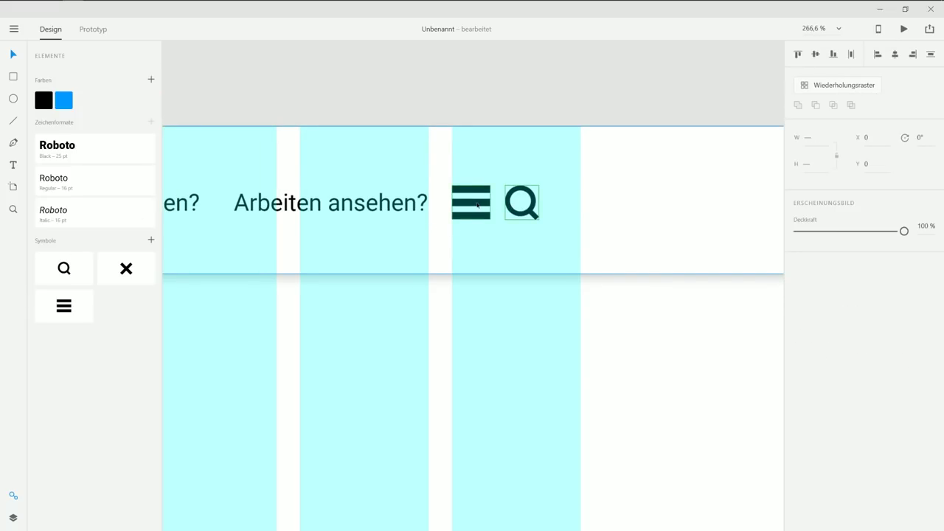
left_click(403, 205, "shift")
scroll(404, 205, "down", 3)
left_click_drag(396, 162, 476, 162)
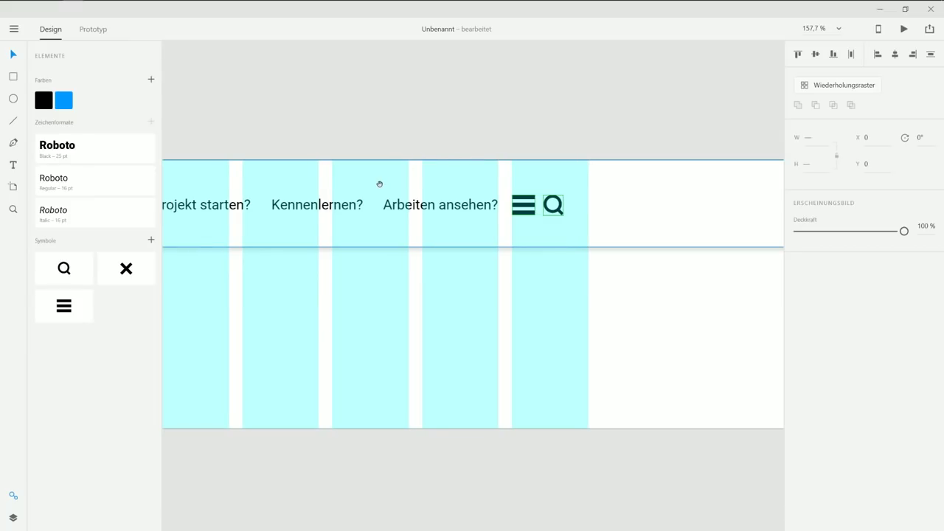
left_click_drag(301, 207, 346, 206)
left_click(272, 205, "shift")
left_click(369, 206, "shift")
left_click(486, 204, "shift")
left_click_drag(527, 206, 549, 208)
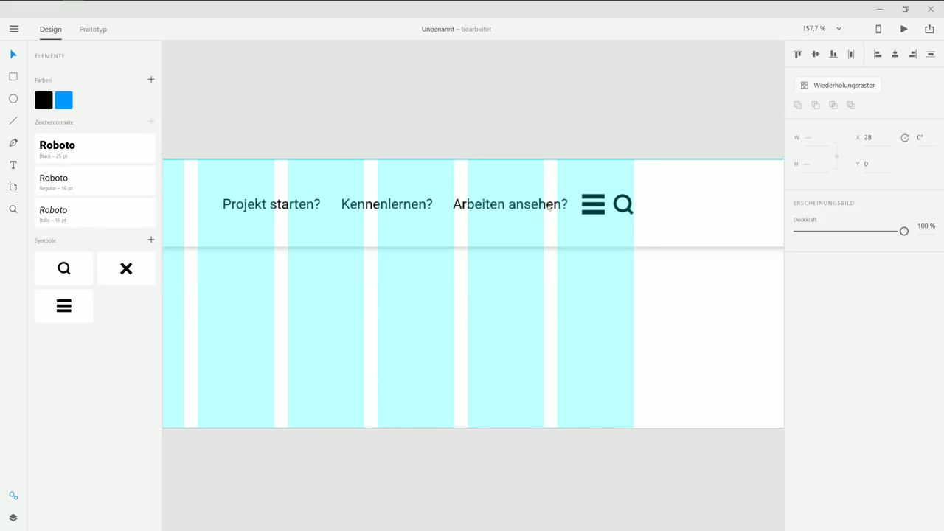
left_click(527, 131)
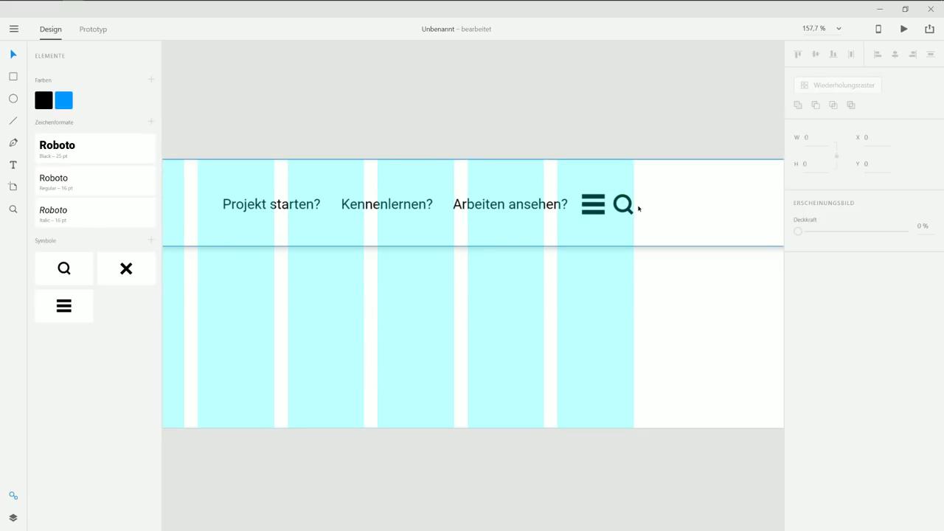
Shorten the menu artboard to a height of about 249 px
scroll(638, 208, "down", 4)
left_click_drag(525, 232, 577, 214)
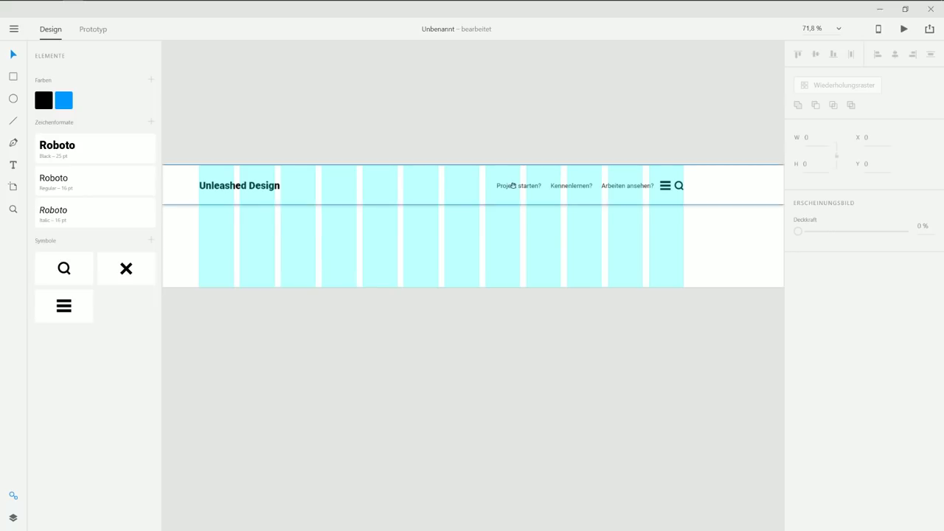
left_click_drag(508, 190, 536, 186)
left_click_drag(380, 240, 421, 236)
left_click_drag(198, 141, 220, 138)
left_click(188, 146)
left_click(549, 276)
left_click(190, 148)
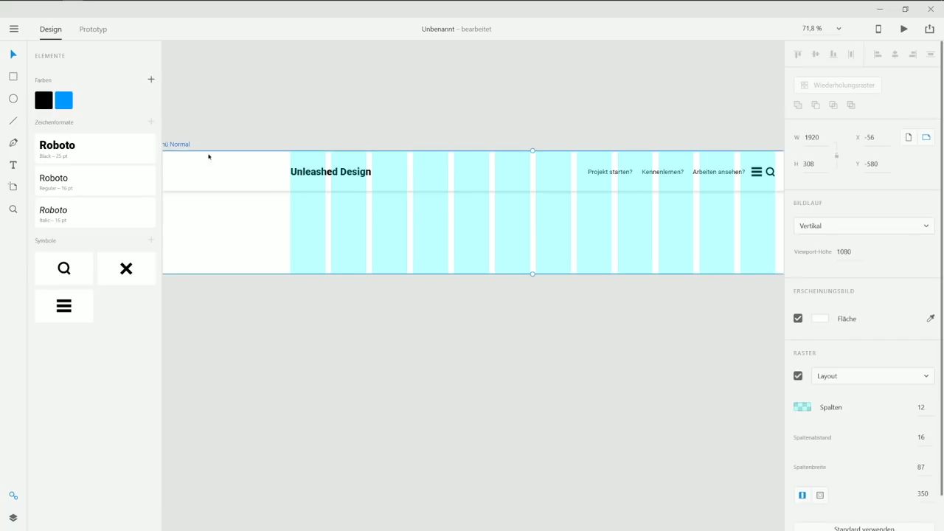
left_click_drag(533, 273, 541, 247)
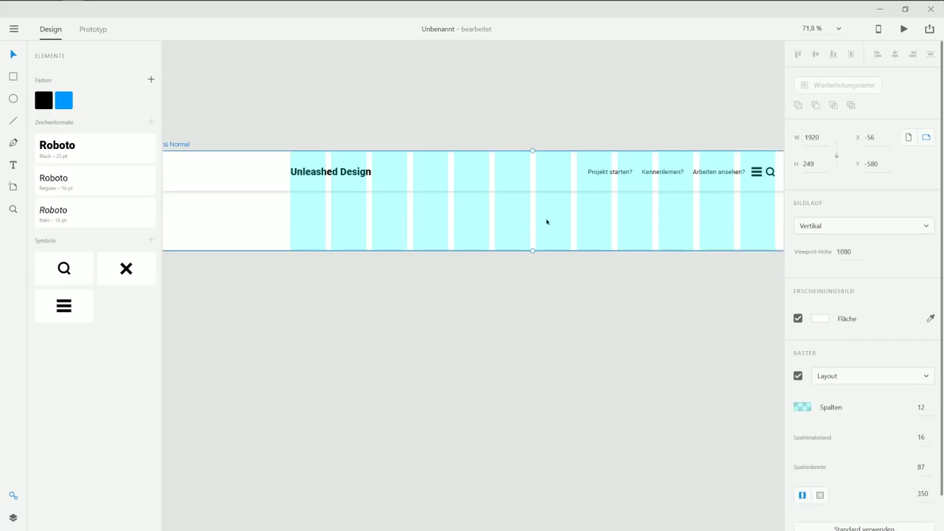
Shift the white menu bar background so that it lines up with the left edge of the "Menü Normal" artboard
scroll(560, 182, "down", 3)
left_click_drag(616, 179, 527, 183)
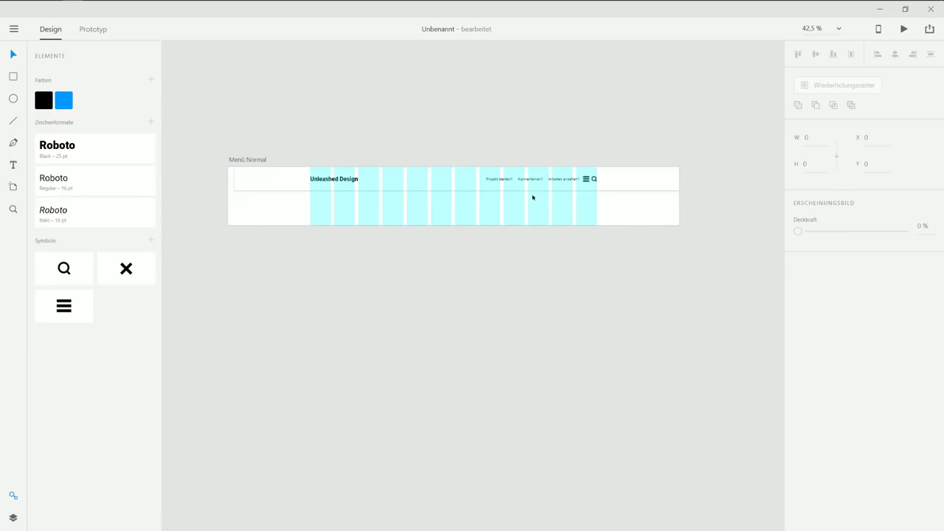
left_click(647, 180)
left_click_drag(642, 178, 642, 177)
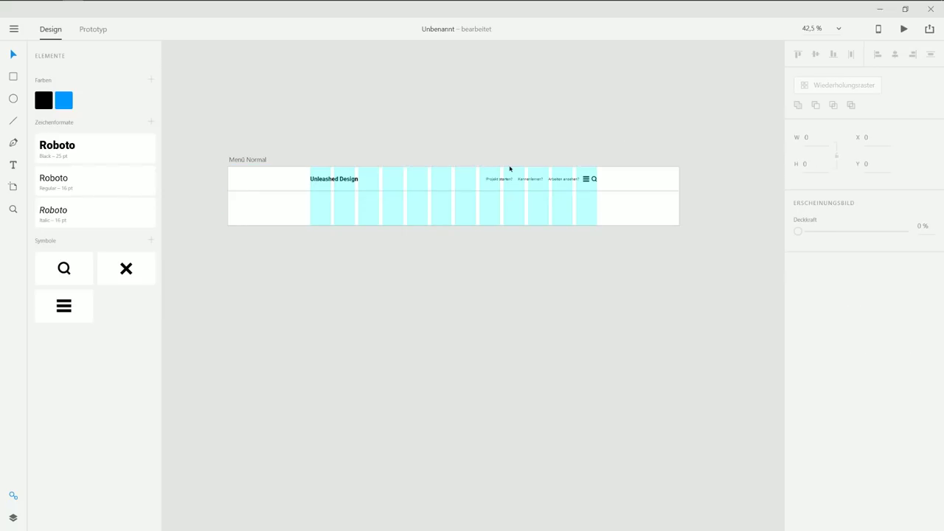
Duplicate the "Menü Normal" artboard and place the copy directly below the original, aligned at its left edge
scroll(509, 168, "up", 2)
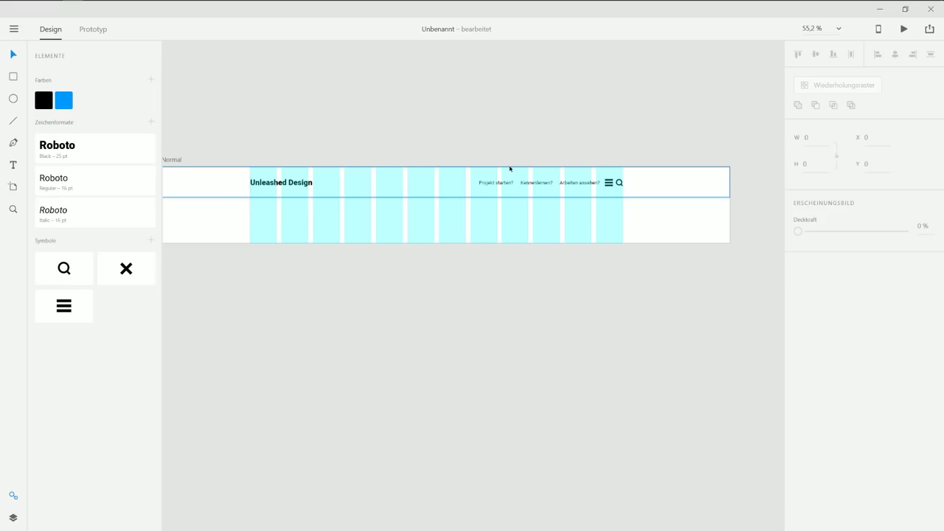
left_click_drag(459, 209, 491, 168)
left_click(198, 120)
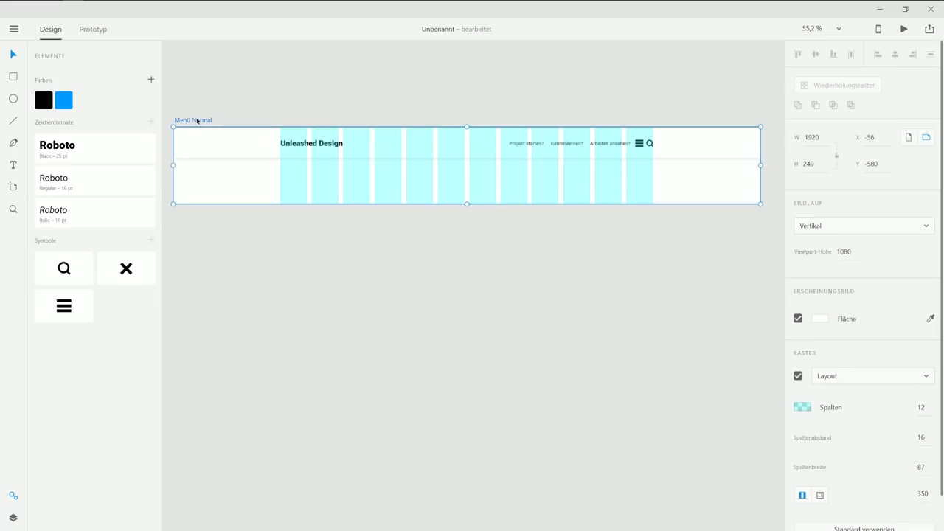
key("ctrl+d")
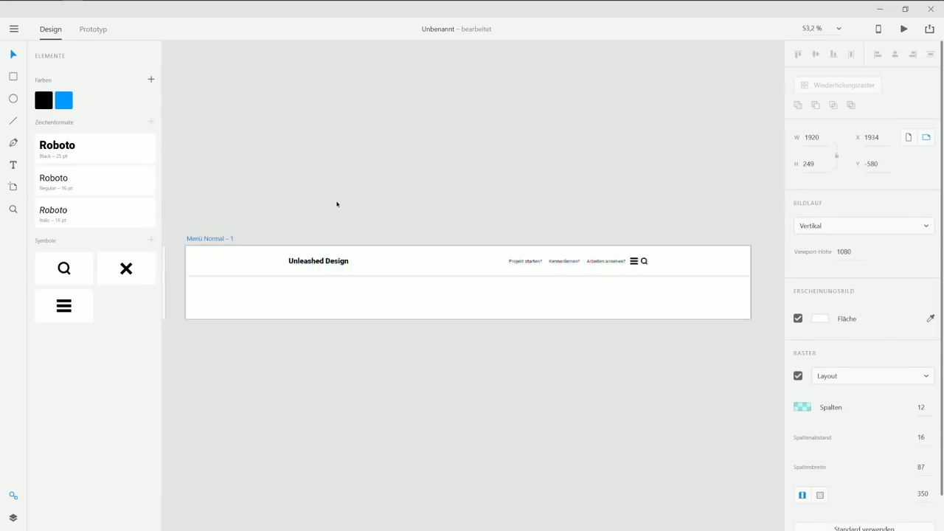
scroll(337, 204, "down", 3)
scroll(348, 278, "left", 3)
left_click_drag(491, 217, 374, 268)
scroll(204, 265, "up", 2)
scroll(204, 265, "up", 3)
Rename the copied artboard as "Menü Aktiv - Projekt starten?"
double_click(234, 262)
type("A")
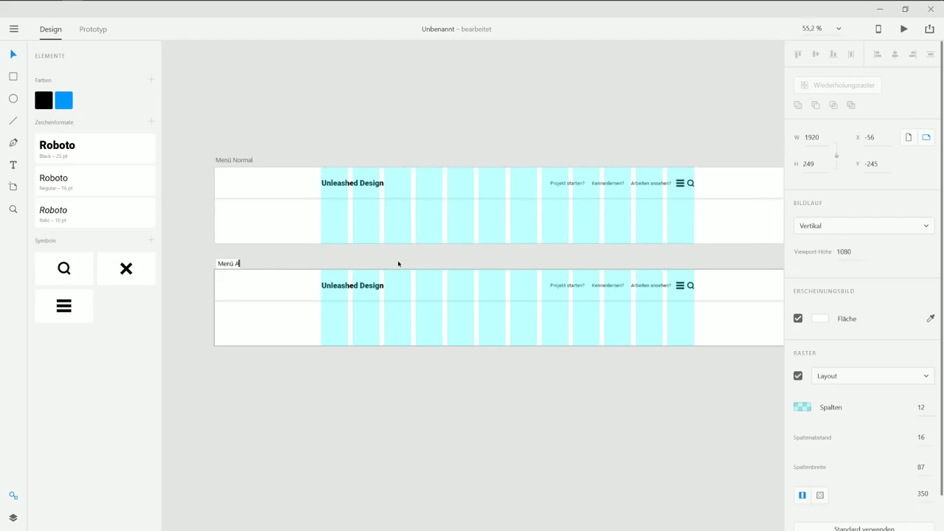
type("ktiv - Projekt starten?")
key("Return")
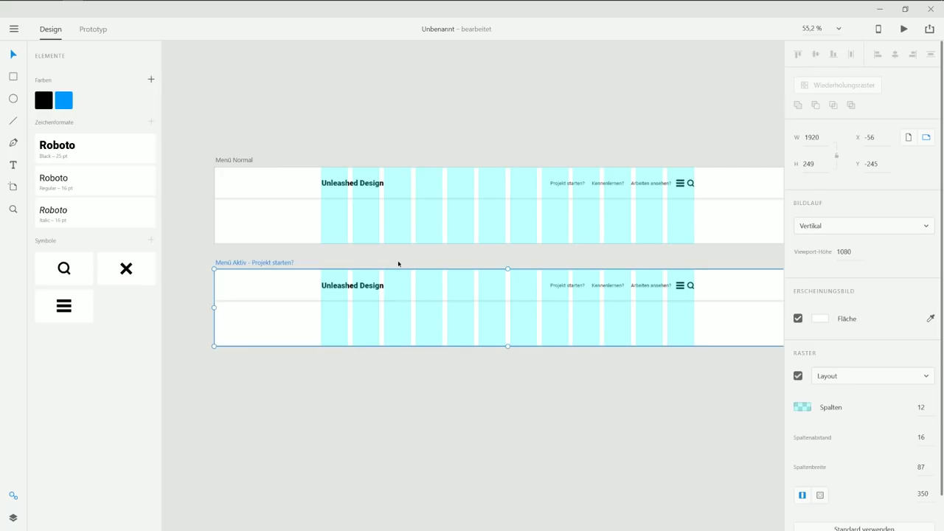
Colour the "Projekt starten?" entry in the second artboard with the saved blue
left_click(566, 285)
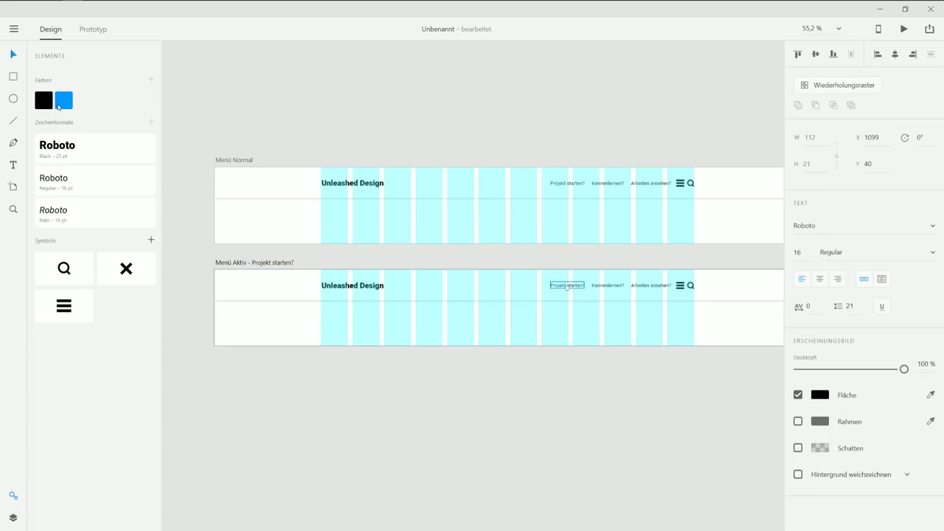
left_click(63, 102)
left_click(533, 280)
Duplicate the "Projekt starten?" artboard, place the copy below it and name it "Menü Aktiv - Kennenlernen?"
scroll(489, 182, "down", 3)
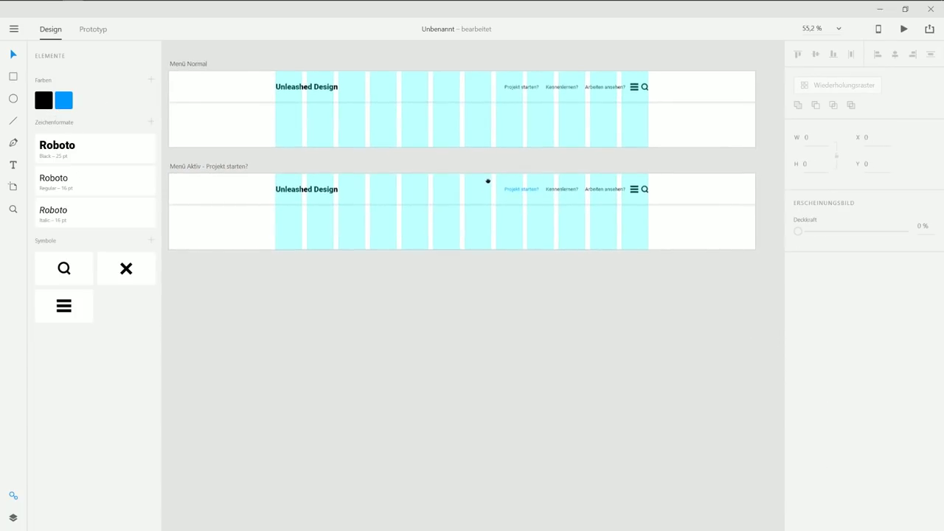
left_click(245, 145)
key("ctrl+d")
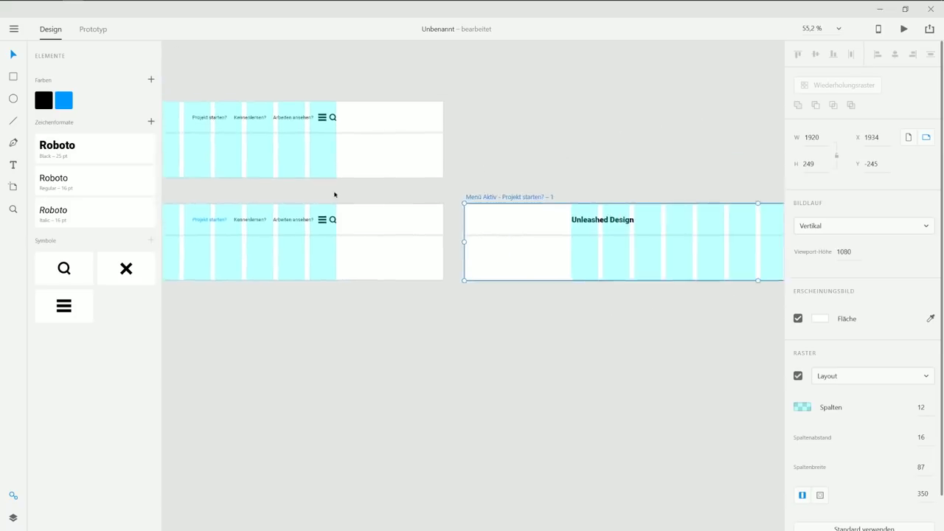
scroll(346, 243, "down", 3)
left_click_drag(357, 280, 512, 276)
left_click_drag(517, 229, 485, 257)
double_click(305, 265)
type("Kennenlernen?")
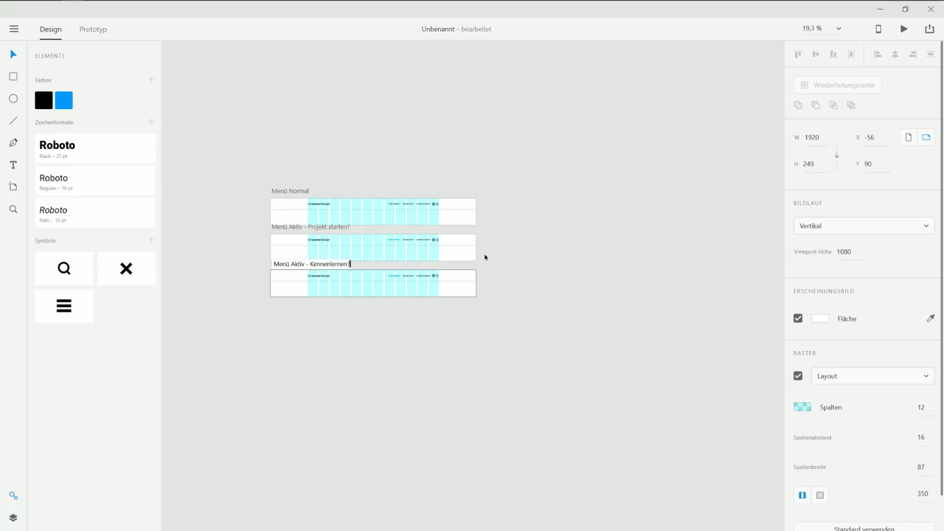
key("Return")
Duplicate the "Kennenlernen?" artboard, place the copy below it and name it "Menü Aktiv - Arbeiten ansehen?"
key("ctrl+d")
left_click_drag(503, 263, 410, 297)
double_click(309, 299)
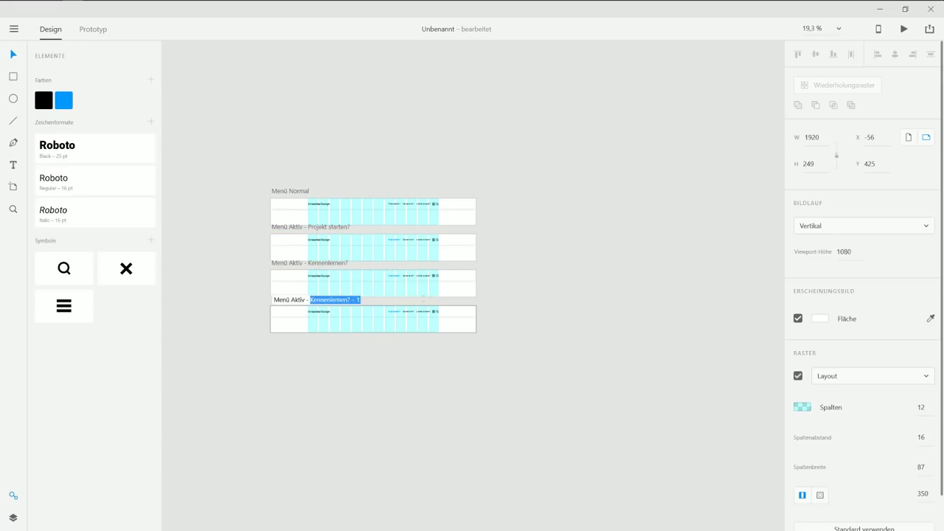
type("Arbeiten")
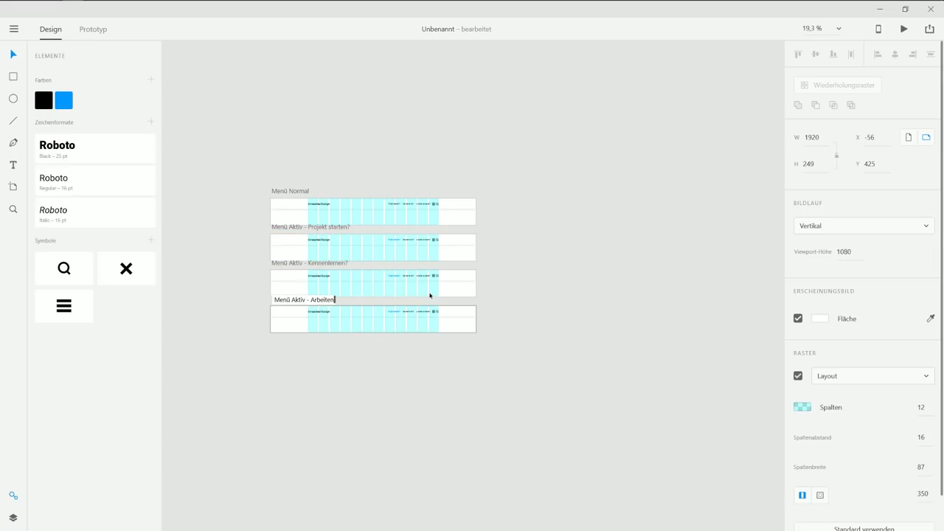
type(" Ansehen?")
key("Return")
left_click(433, 397)
Duplicate the "Arbeiten ansehen?" artboard, place the copy below it and name it "Menü Aktiv - Sub Menü"
left_click_drag(391, 336, 425, 296)
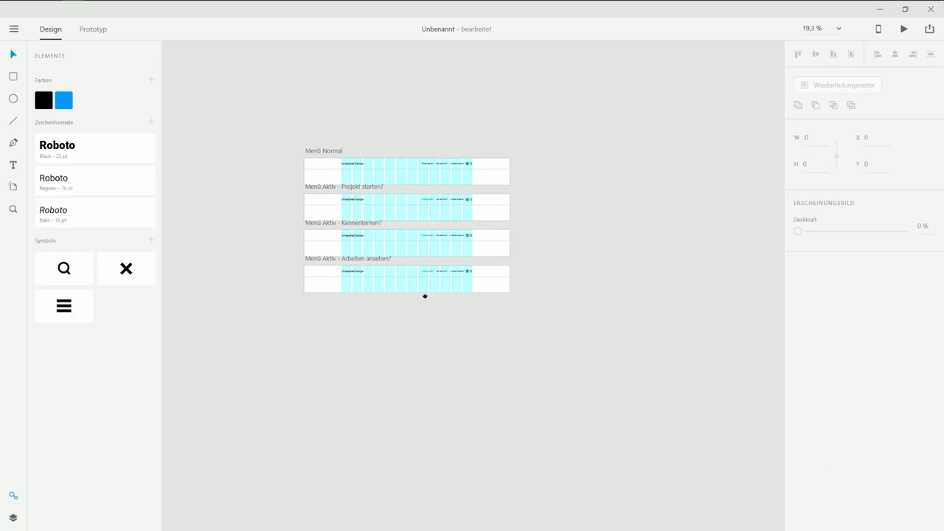
left_click(334, 259)
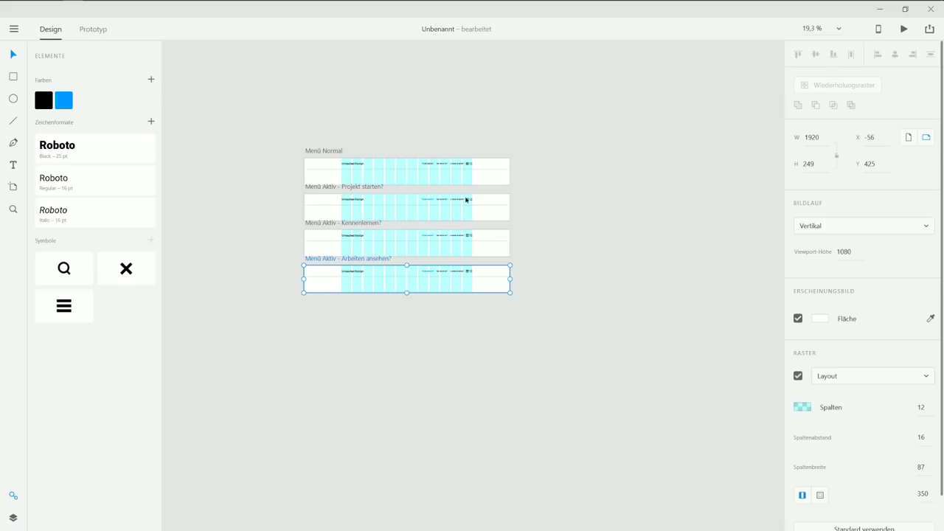
key("ctrl+d")
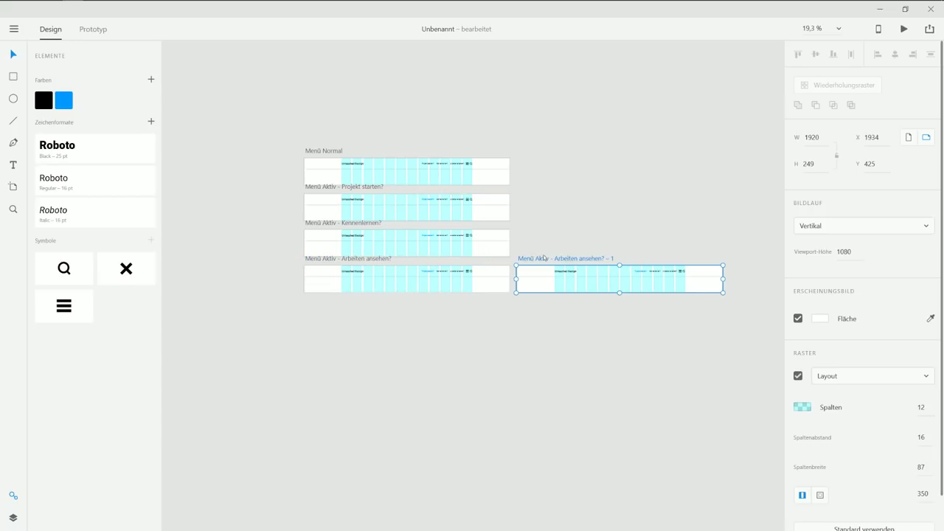
left_click_drag(544, 257, 479, 298)
double_click(345, 295)
type("Sub Menü")
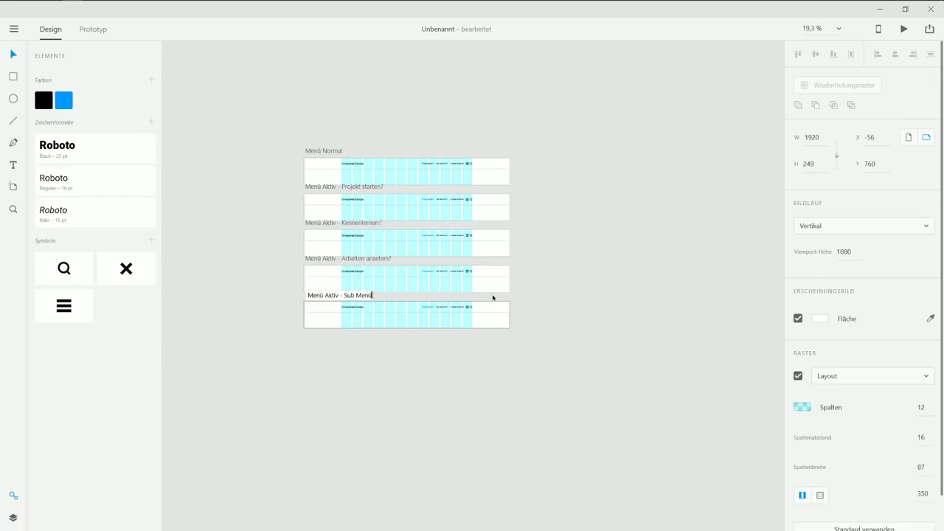
key("Return")
Duplicate the "Sub Menü" artboard, place the copy at the end of the stack and name it "Menü Aktiv - Suche"
key("ctrl+d")
left_click_drag(533, 297, 331, 331)
double_click(342, 331)
left_click(342, 332)
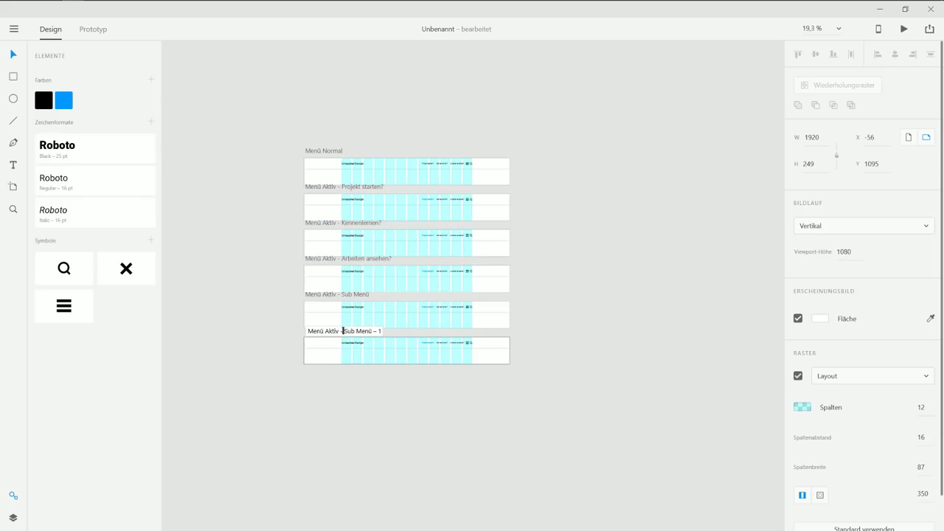
left_click_drag(343, 331, 478, 337)
type("Suche")
key("Return")
left_click(484, 332)
In the "Menü Aktiv - Kennenlernen?" artboard, colour the "Projekt starten?" entry black and the "Kennenlernen?" entry blue
scroll(386, 236, "up", 5)
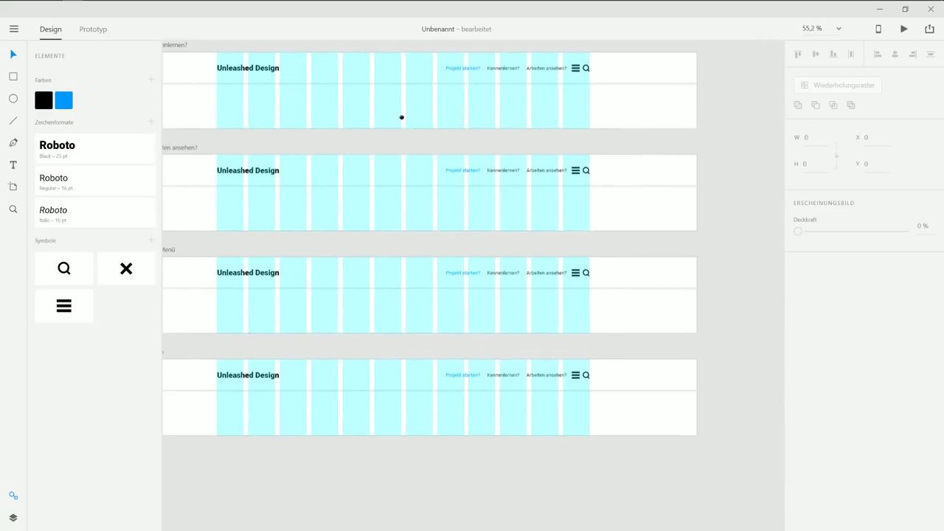
scroll(430, 166, "down", 3)
key("ctrl+shift+apostrophe")
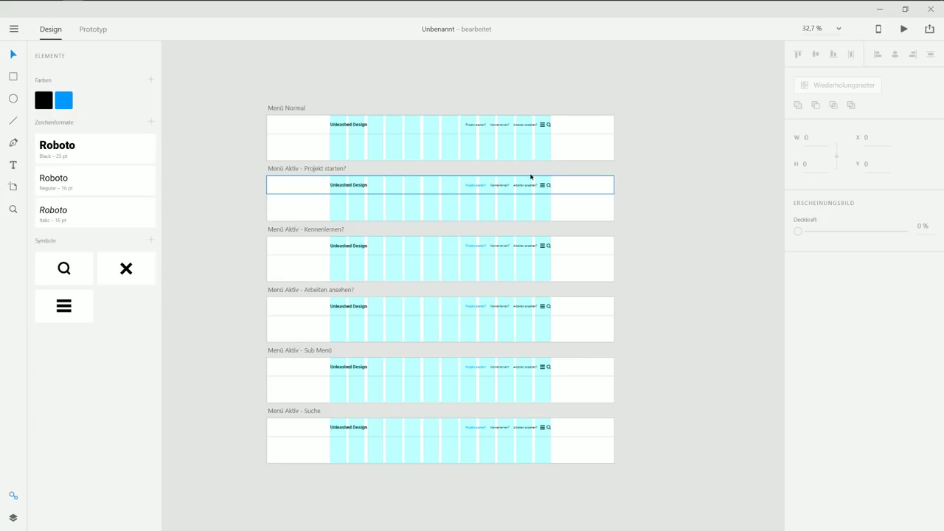
scroll(509, 188, "right", 1)
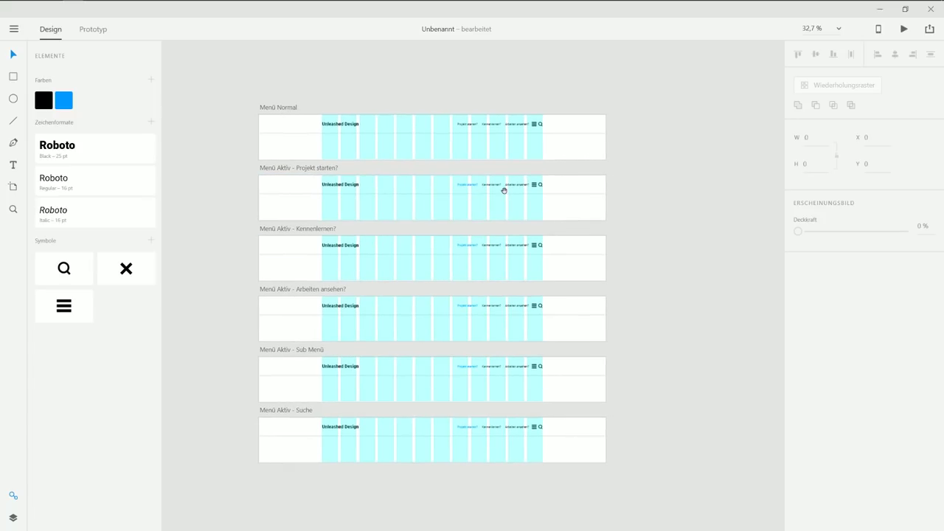
scroll(504, 192, "up", 5)
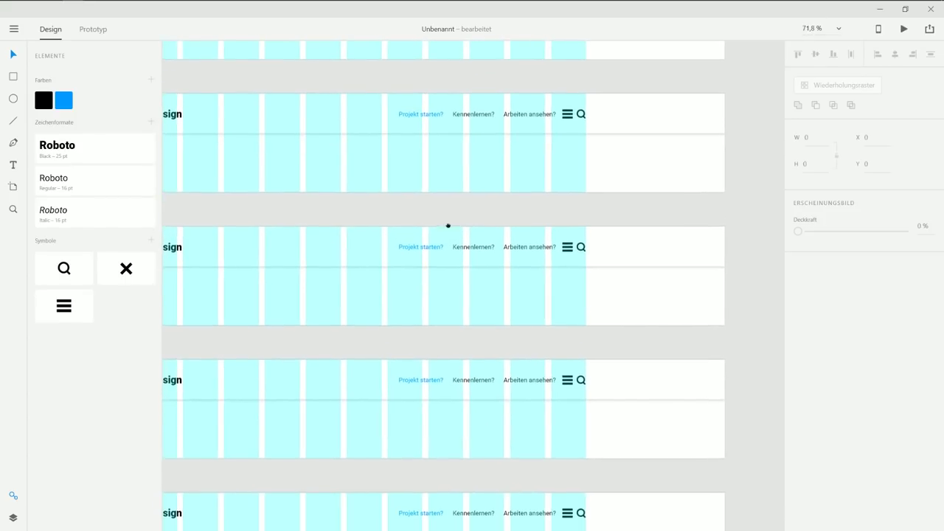
left_click(422, 252)
left_click(44, 100)
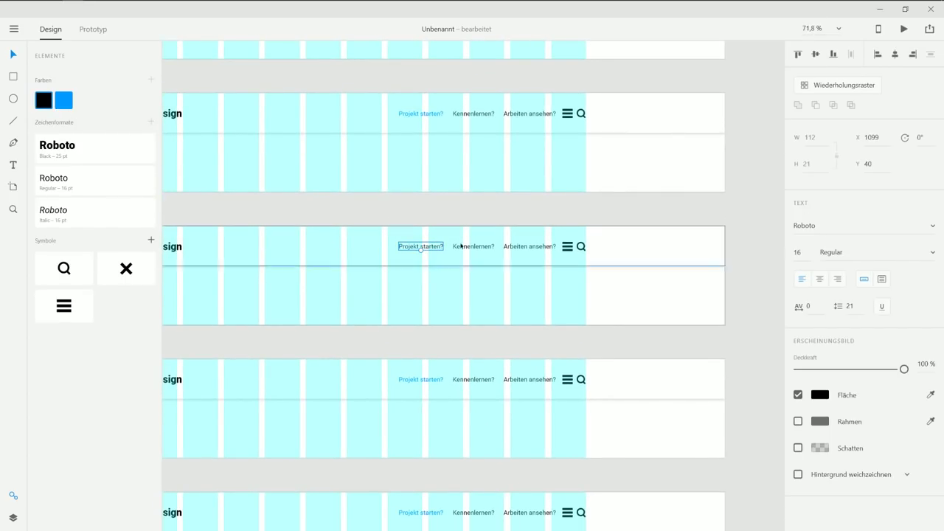
In the "Menü Aktiv - Arbeiten ansehen?" artboard, colour "Projekt starten?" black and "Arbeiten ansehen?" blue
left_click(421, 380)
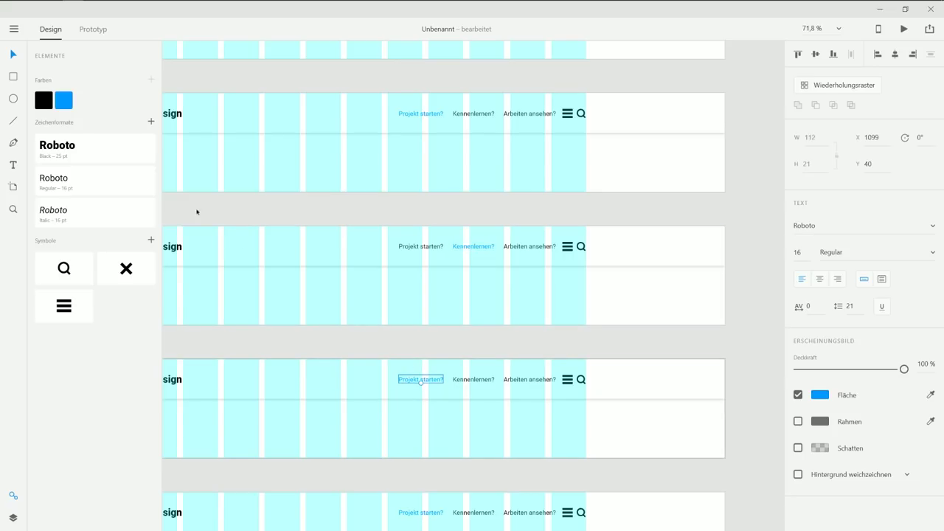
left_click(44, 103)
left_click(528, 379)
left_click(62, 101)
left_click(332, 341)
Colour the "Projekt starten?" entries in the "Sub Menü" and "Suche" artboards black together
left_click_drag(357, 392, 574, 315)
left_click_drag(561, 407, 364, 179)
left_click(447, 228)
left_click(458, 361, "shift")
left_click(44, 100)
left_click(417, 185)
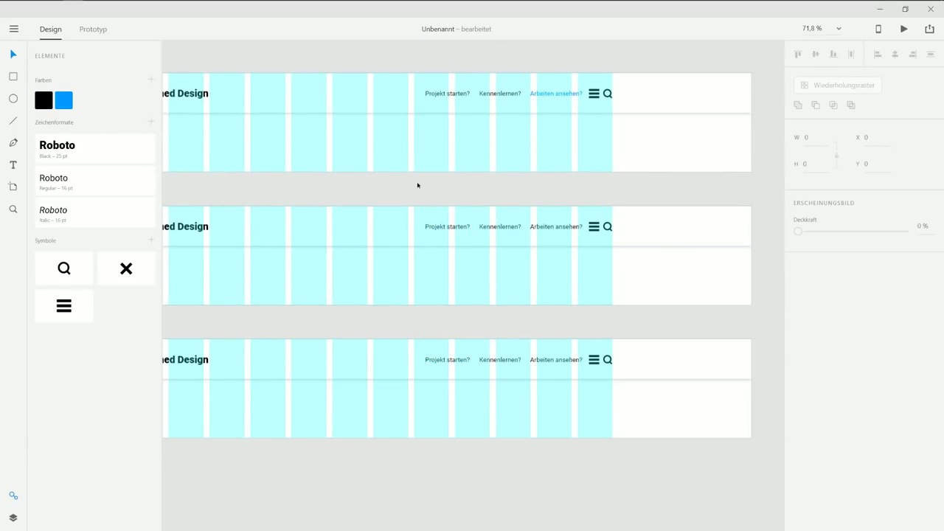
Replace the hamburger icon in the "Menü Aktiv - Sub Menü" artboard with the X symbol at the same position
left_click_drag(561, 198, 450, 184)
left_click(483, 213)
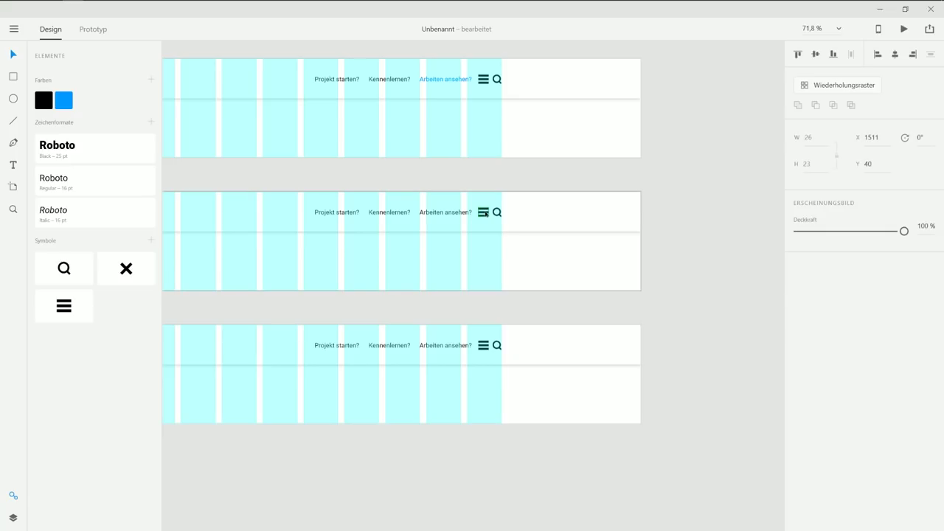
scroll(486, 213, "up", 5)
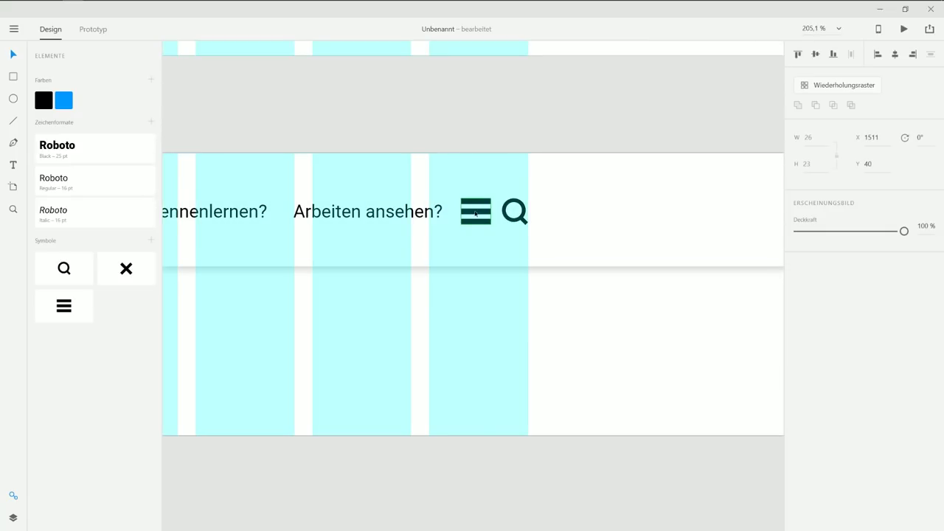
scroll(476, 213, "down", 8)
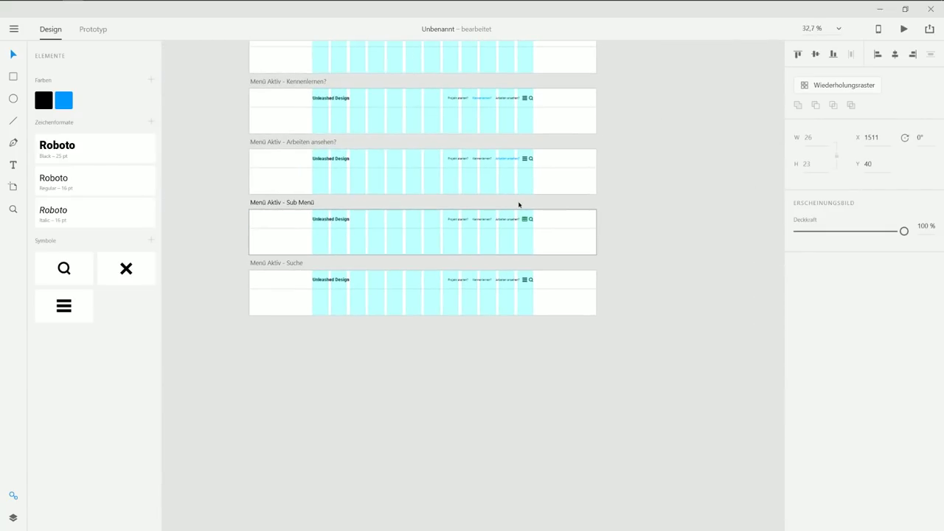
scroll(519, 204, "up", 10)
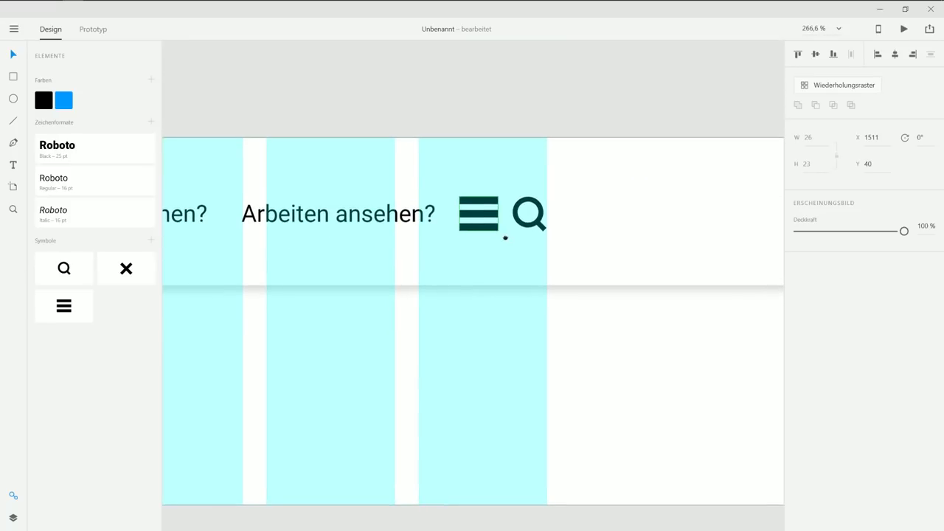
left_click_drag(126, 269, 479, 213)
left_click(460, 214)
key("Delete")
Draw a rectangle about 1920 × 74 px directly beneath the menu bar in the "Sub Menü" artboard, spanning its full width
scroll(464, 155, "down", 5)
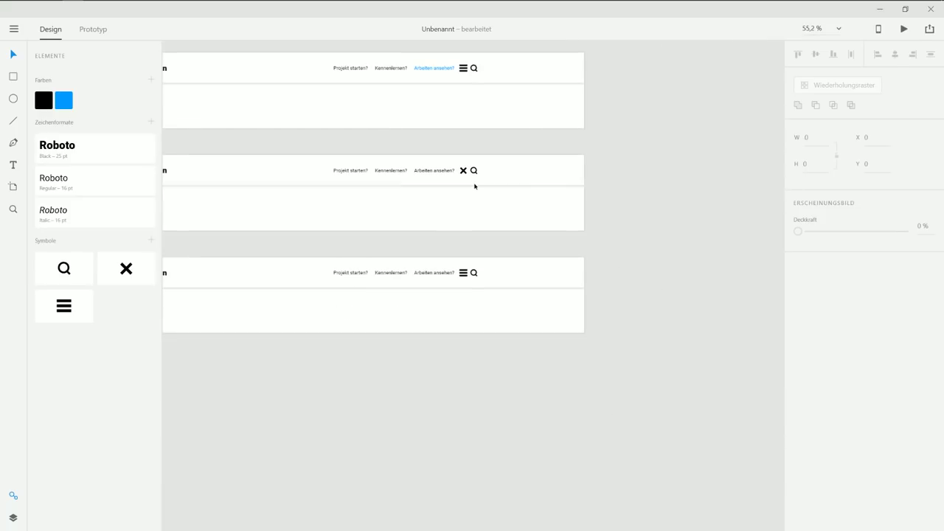
left_click(16, 77)
left_click_drag(340, 263, 533, 286)
left_click_drag(465, 275, 380, 251)
left_click_drag(300, 260, 285, 279)
left_click_drag(476, 268, 684, 249)
Send the submenu rectangle to the back, behind the menu bar
right_click(666, 281)
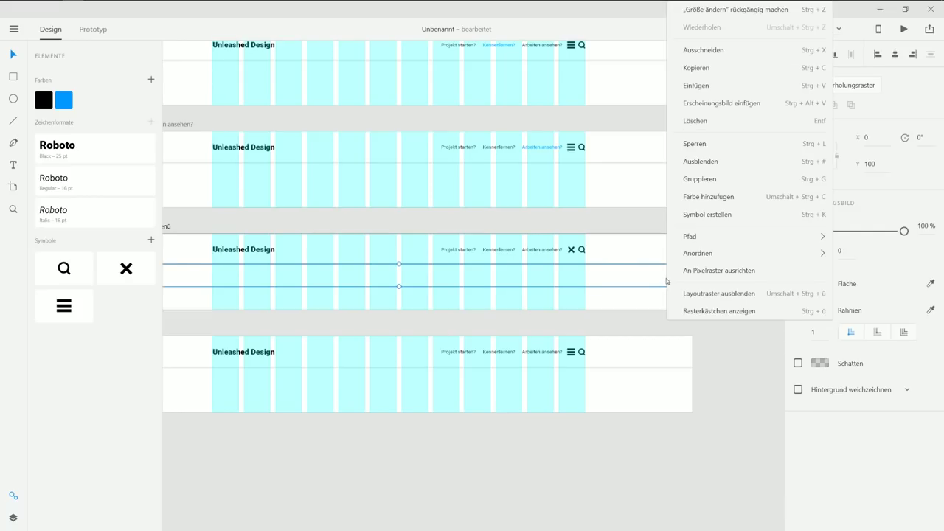
mouse_move(693, 253)
left_click(612, 308)
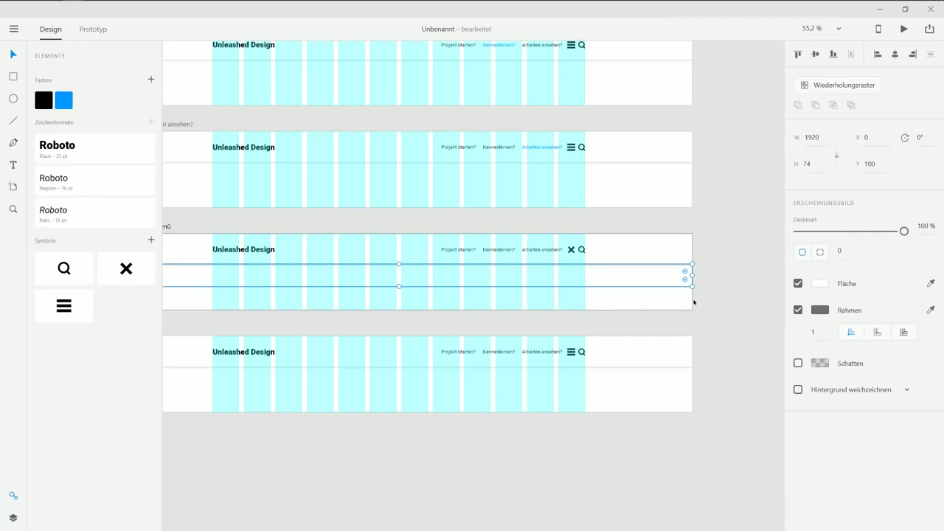
Remove the submenu rectangle's border and fill it with light grey #E7E7E7
scroll(653, 276, "up", 5)
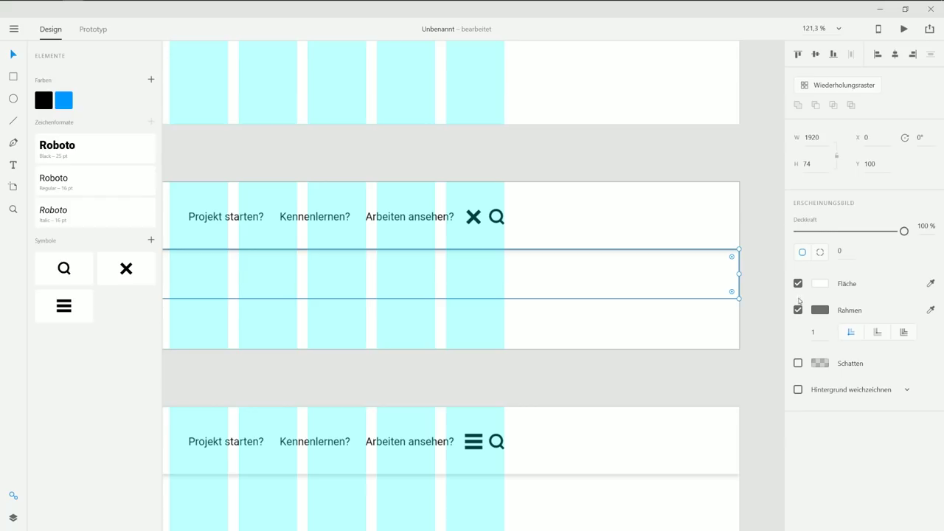
left_click(798, 310)
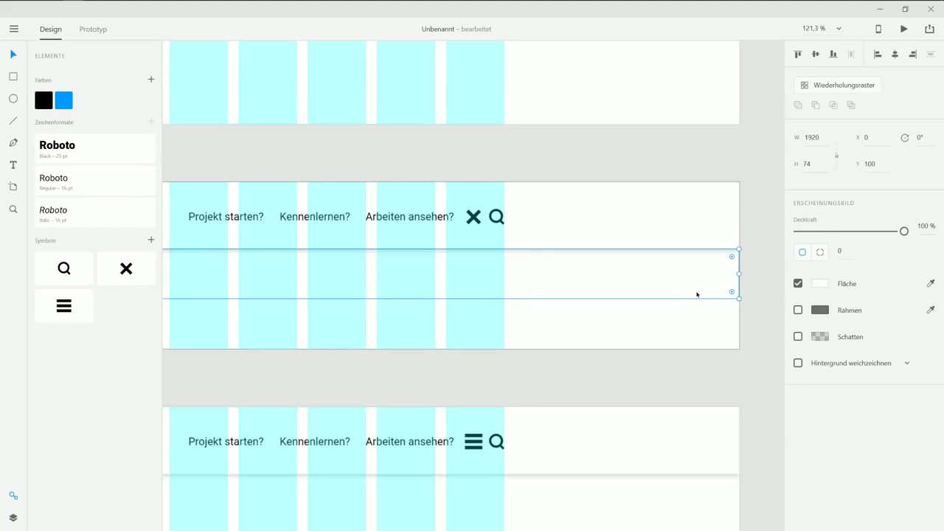
left_click(820, 283)
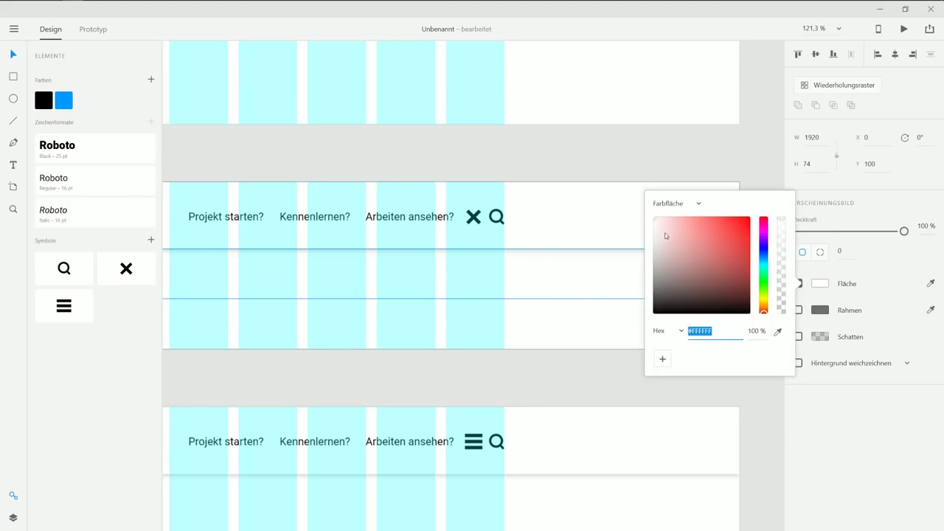
left_click_drag(653, 224, 649, 230)
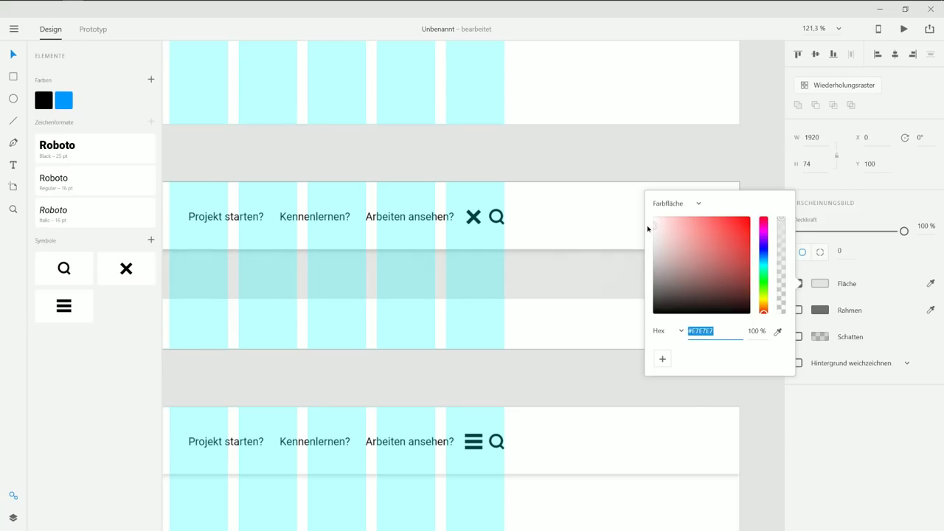
left_click(588, 177)
scroll(575, 207, "down", 3)
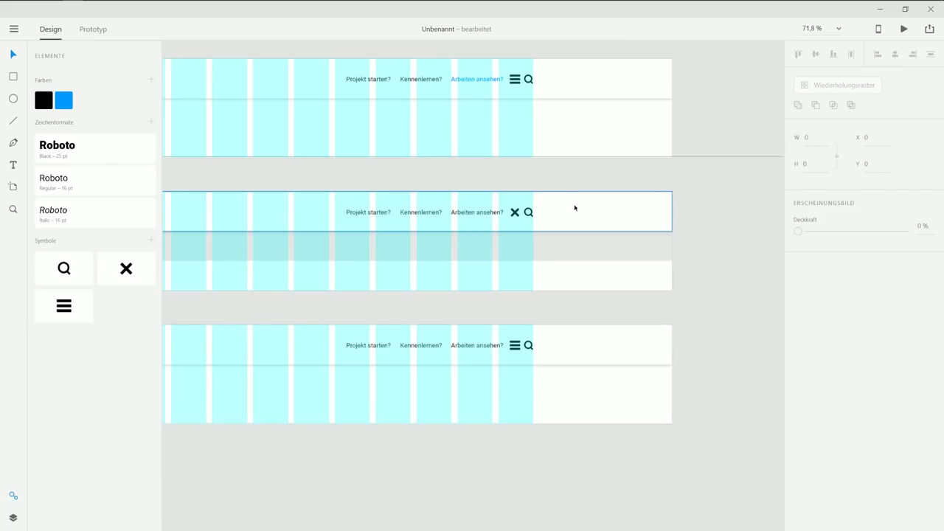
Add the text "Projekte" beneath the grey submenu bar and apply the Roboto Regular 16 pt character style
scroll(506, 196, "up", 4)
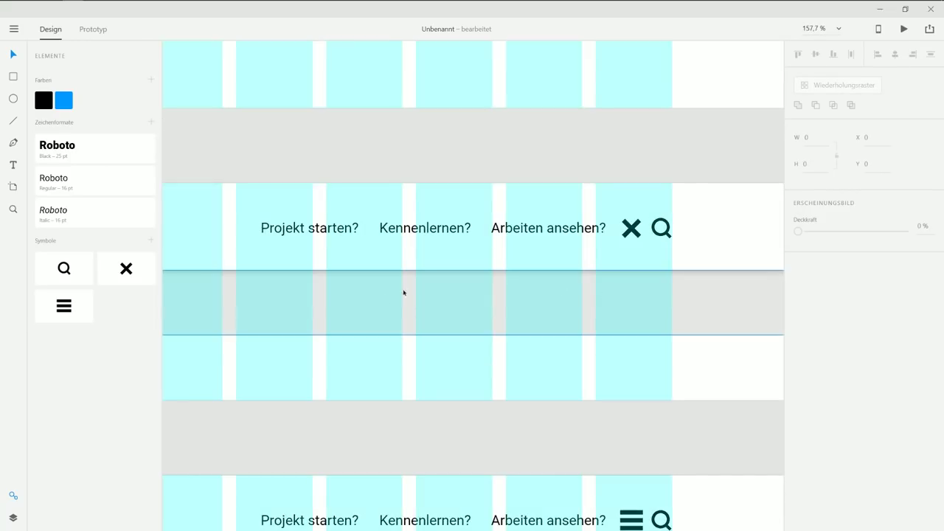
key("t")
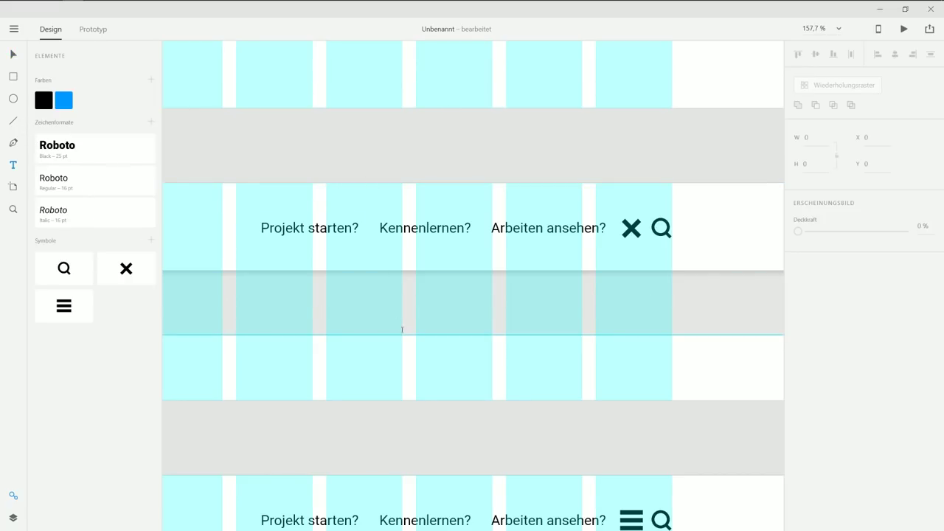
left_click(417, 371)
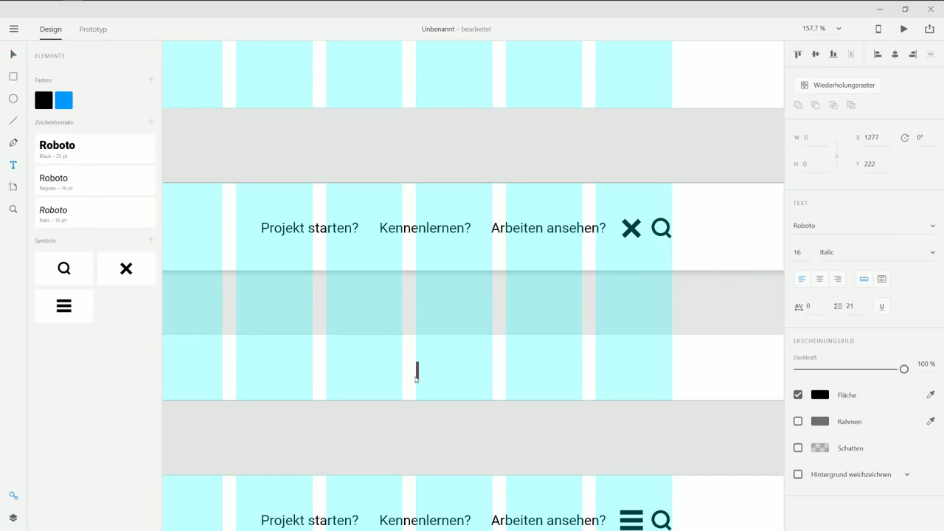
type("Projekte")
left_click(14, 55)
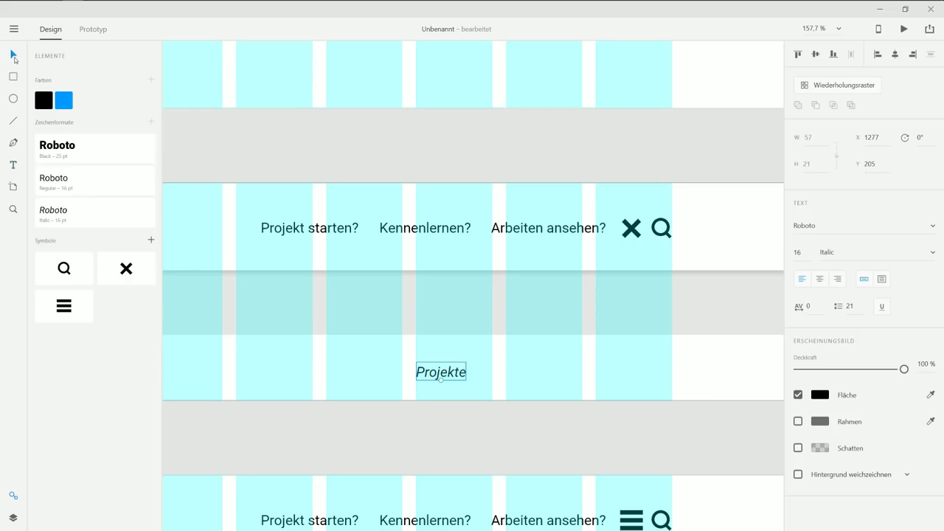
left_click(71, 183)
Repeat "Projekte" horizontally in a repeat grid and rename the next three copies "Blog", "Leistungen" and "Kontakt"
key("ctrl+r")
left_click_drag(486, 355, 696, 363)
double_click(425, 366)
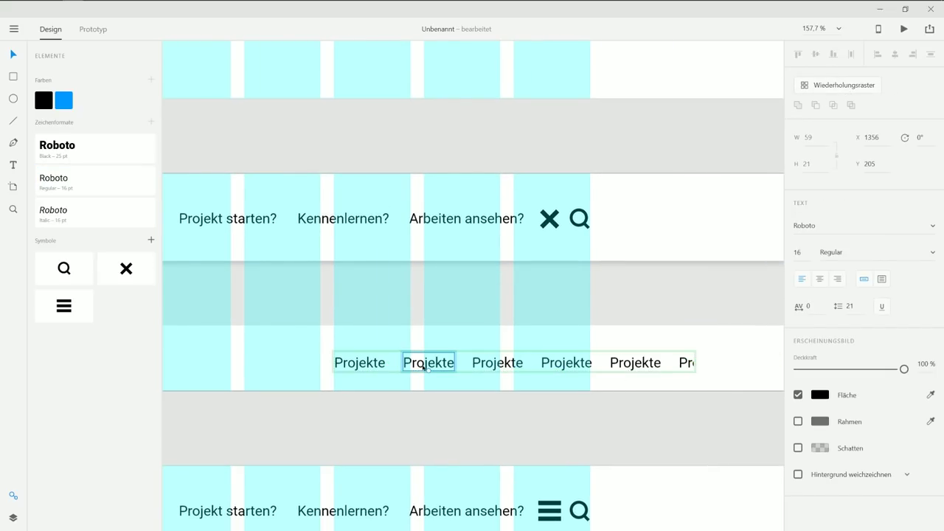
double_click(428, 368)
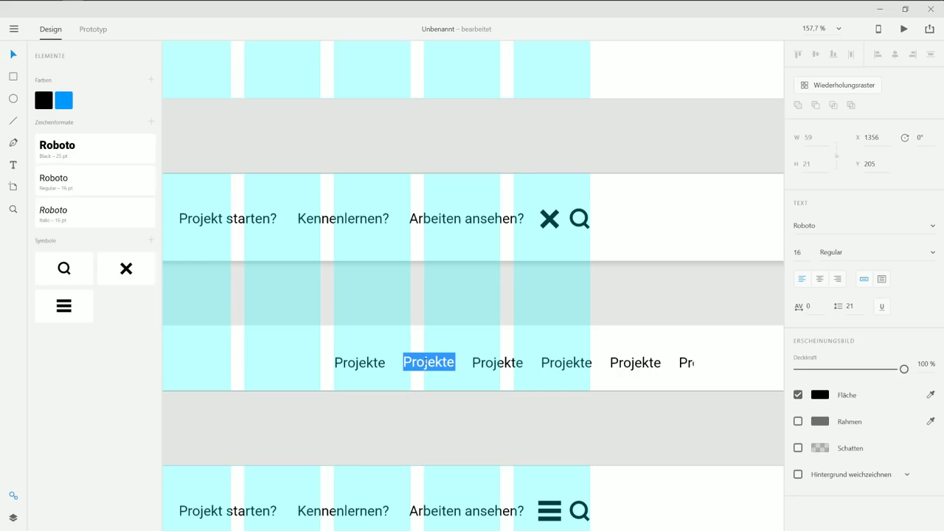
type("Blog")
double_click(497, 362)
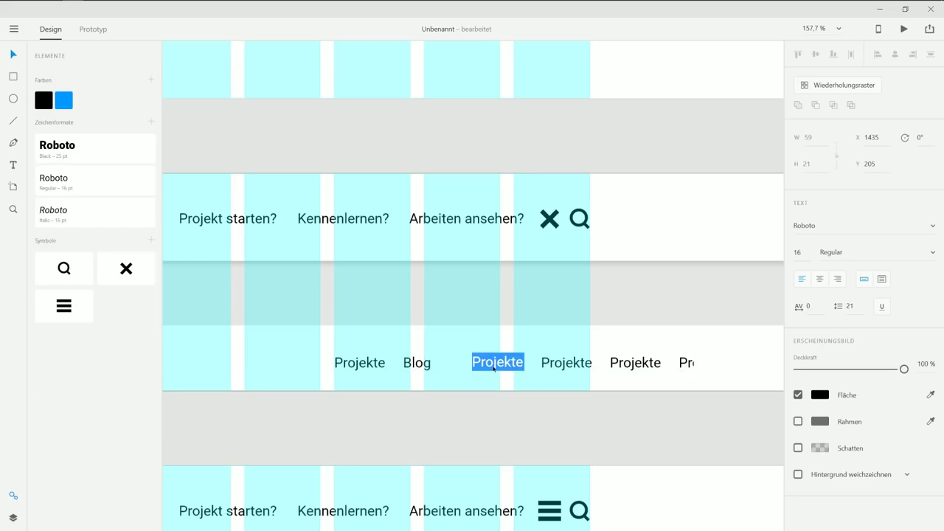
type("Leistungen")
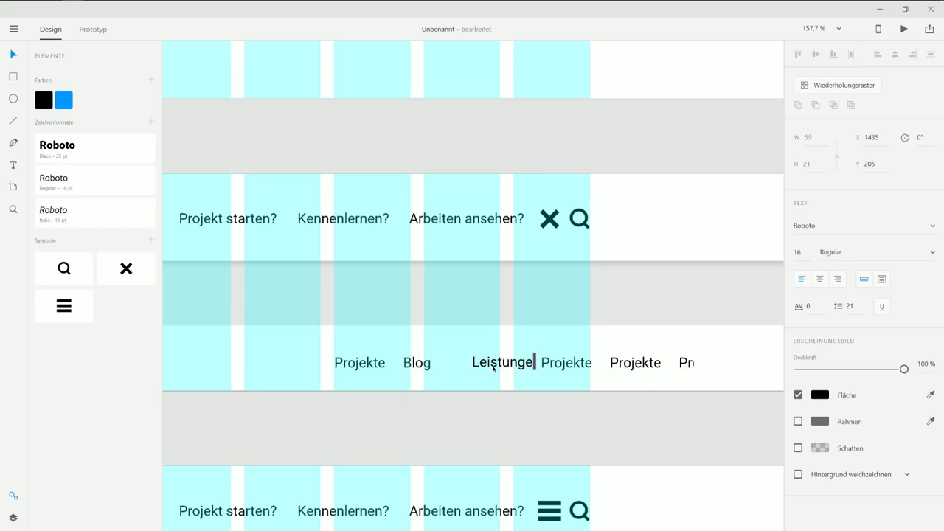
double_click(582, 364)
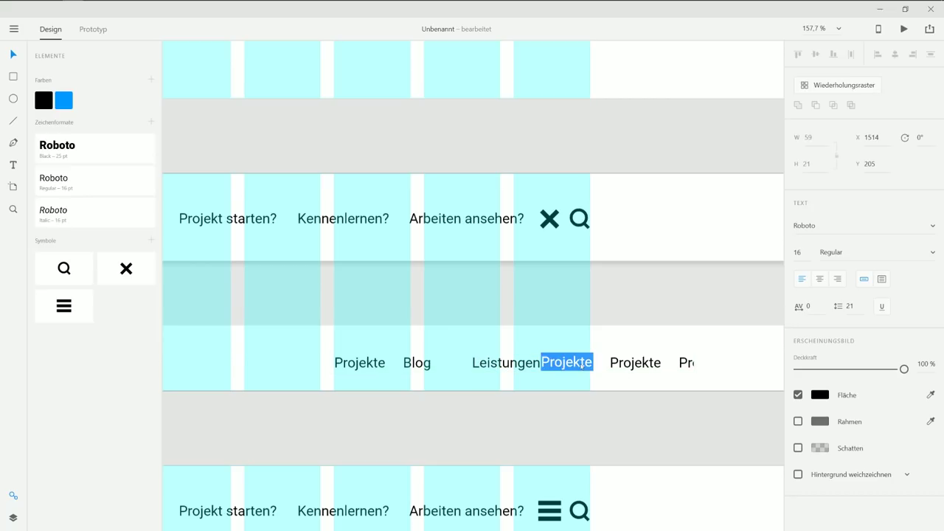
type("Kontakt")
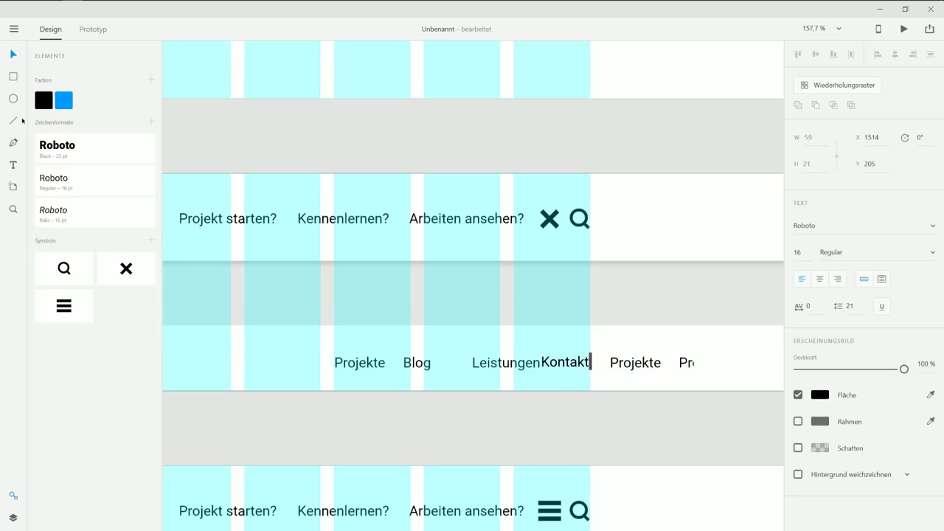
key("Escape")
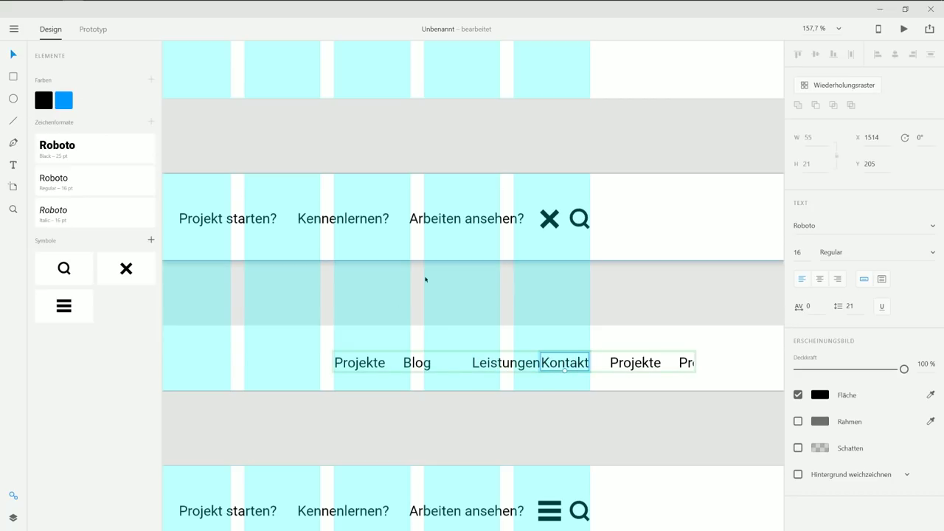
Ungroup the repeat grid and delete the two surplus "Projekte" entries at its end
left_click(556, 297)
right_click(561, 363)
left_click(854, 87)
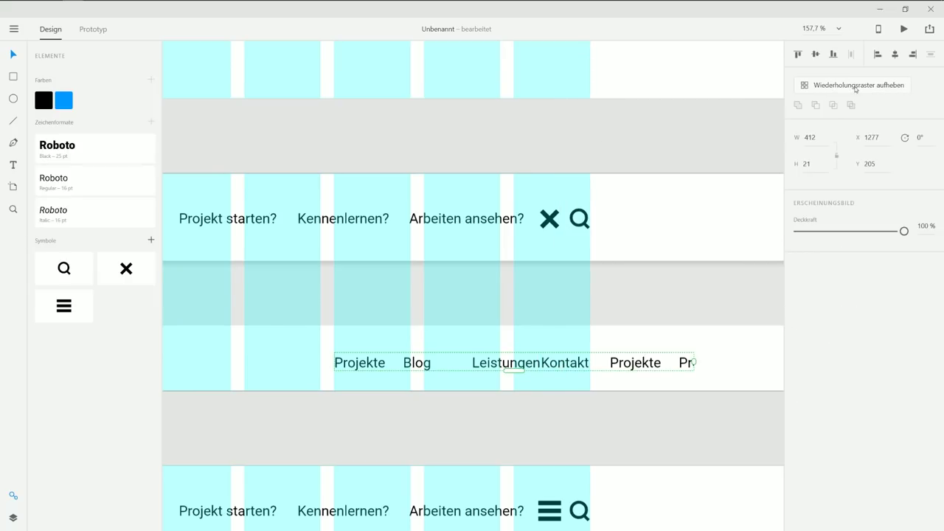
left_click(855, 87)
left_click(637, 319)
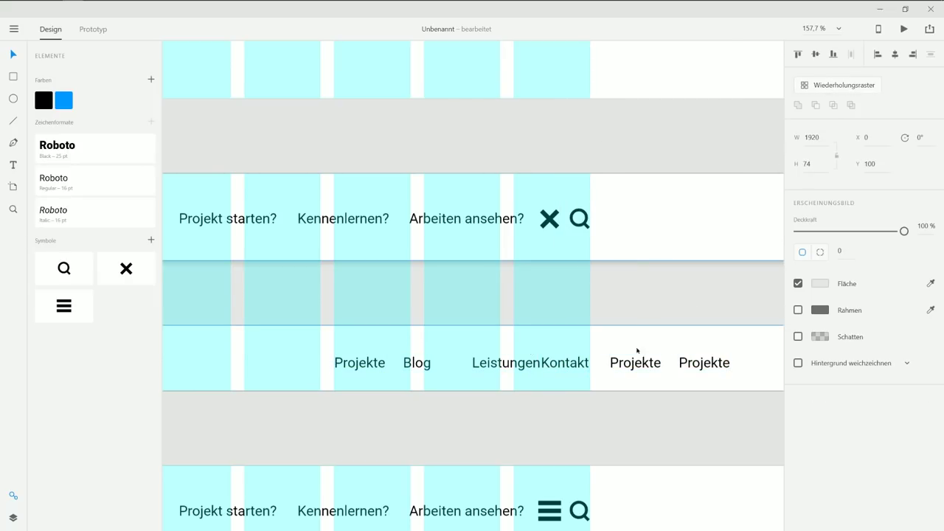
left_click(636, 362)
key("Delete")
left_click(699, 362)
key("Delete")
Distribute the four submenu entries evenly horizontally and move them up onto the grey bar, ending at the last column's outer edge
left_click(543, 365)
left_click(506, 363, "shift")
left_click(417, 363, "shift")
left_click(360, 362, "shift")
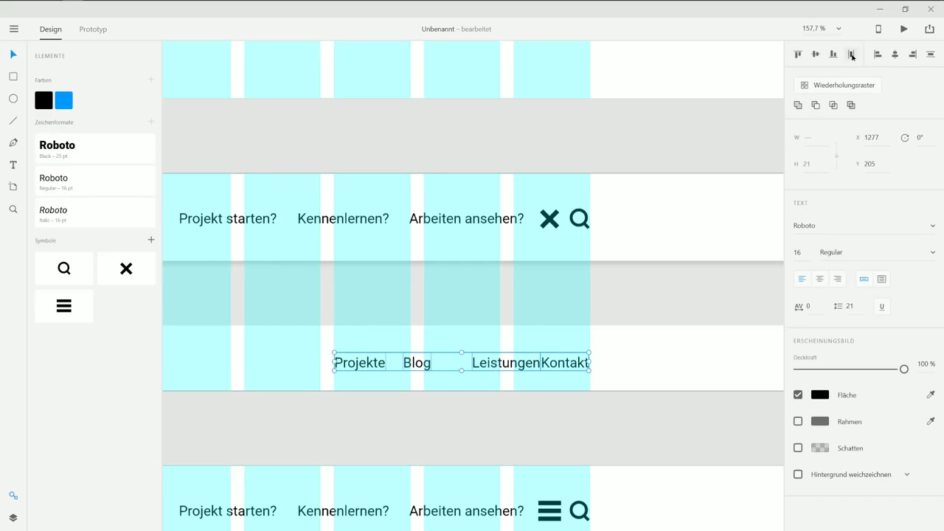
left_click(853, 53)
left_click_drag(501, 364, 500, 286)
Reduce the grey submenu rectangle's height from its lower edge so it fits closely around the entries
left_click(624, 297)
scroll(434, 328, "down", 3)
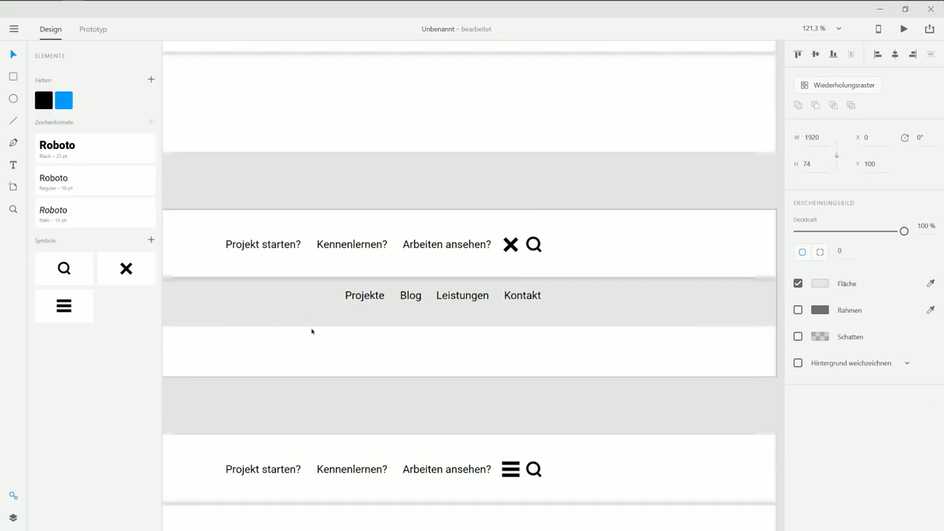
left_click_drag(280, 331, 284, 316)
left_click(322, 209)
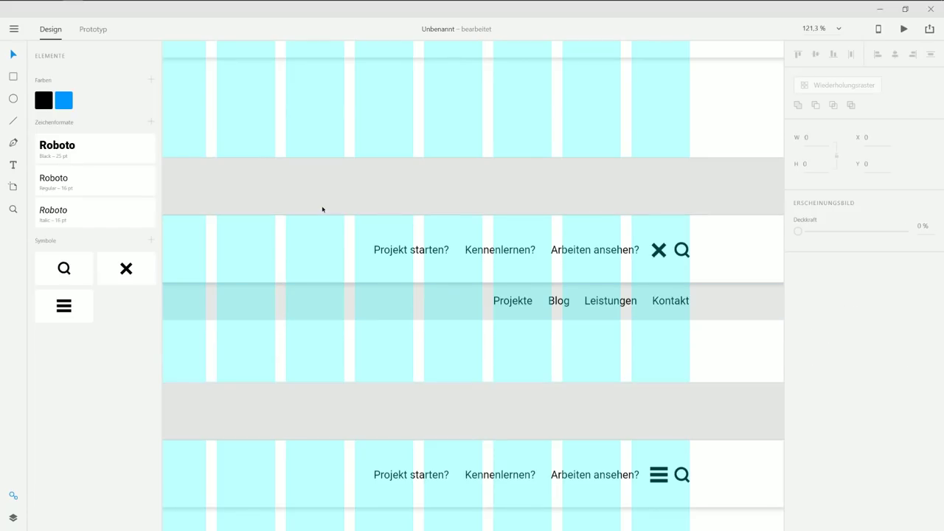
scroll(338, 217, "down", 3)
scroll(477, 200, "down", 2)
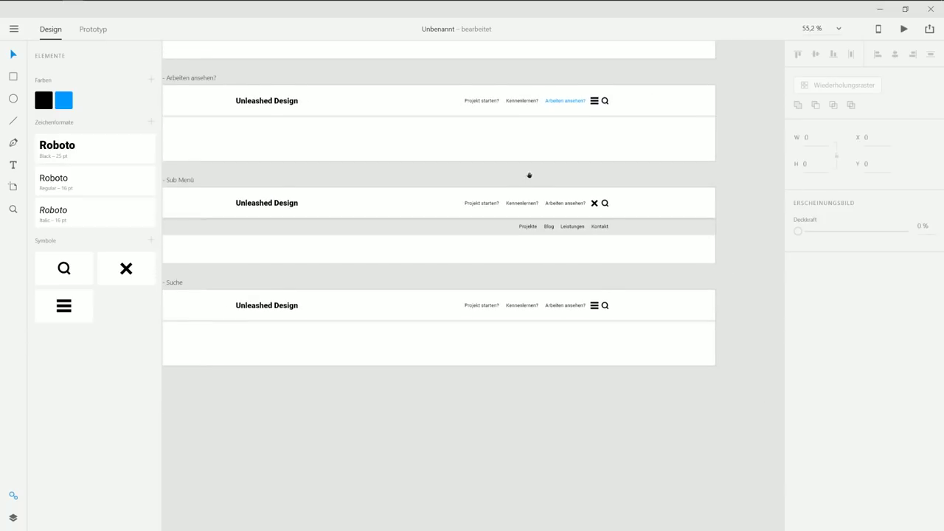
scroll(529, 177, "up", 1)
left_click(468, 249)
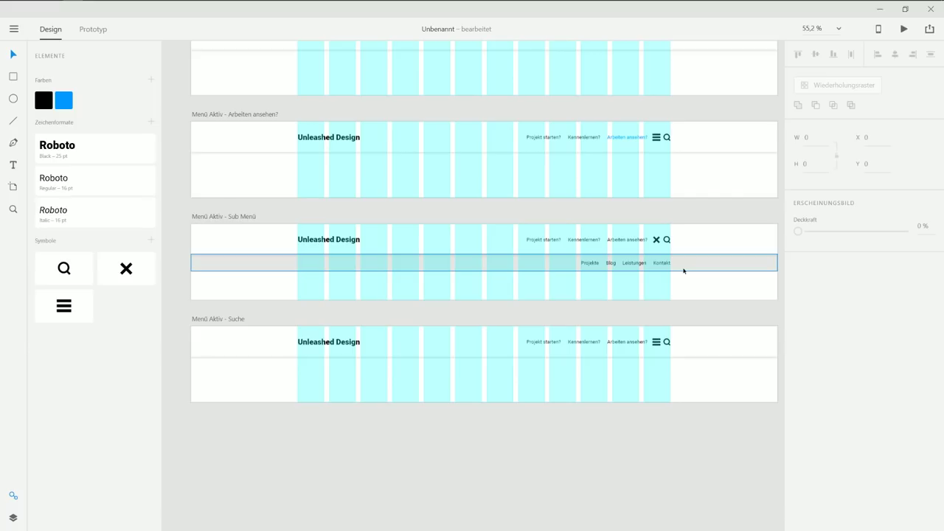
Lock the menu bar rectangle in the "Menü Aktiv - Suche" artboard and shift its three entries and both icons two columns to the left
left_click_drag(604, 323, 590, 253)
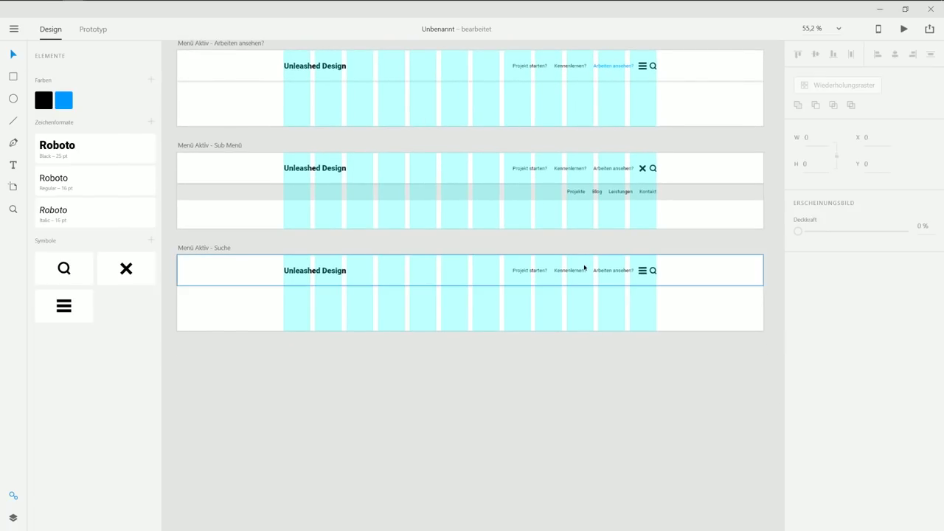
scroll(618, 290, "up", 5)
left_click_drag(609, 287, 606, 287)
left_click(598, 256)
left_click(659, 242)
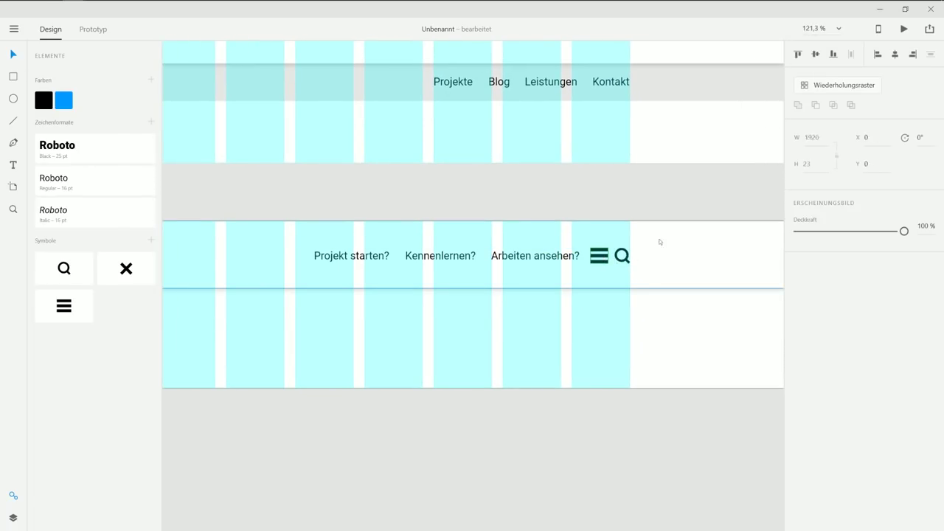
right_click(660, 242)
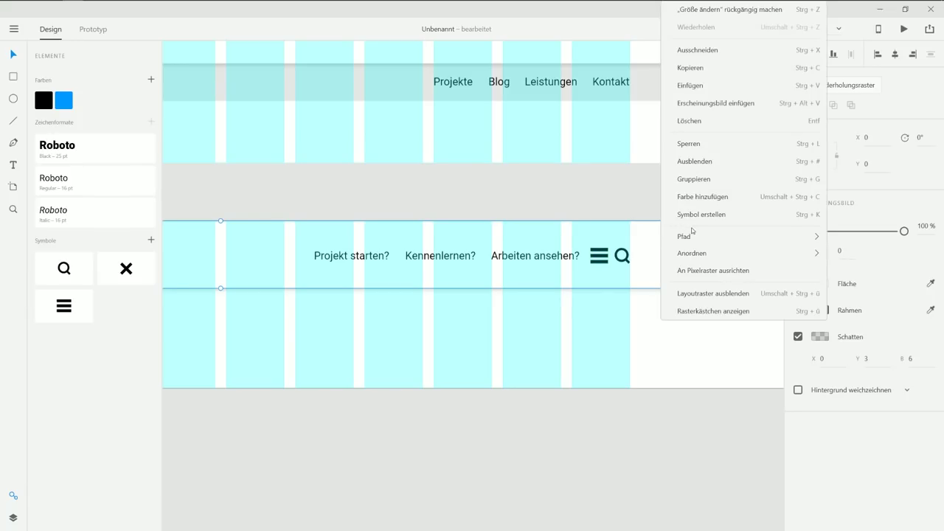
left_click(607, 182)
left_click_drag(286, 233, 659, 277)
left_click_drag(565, 256, 430, 257)
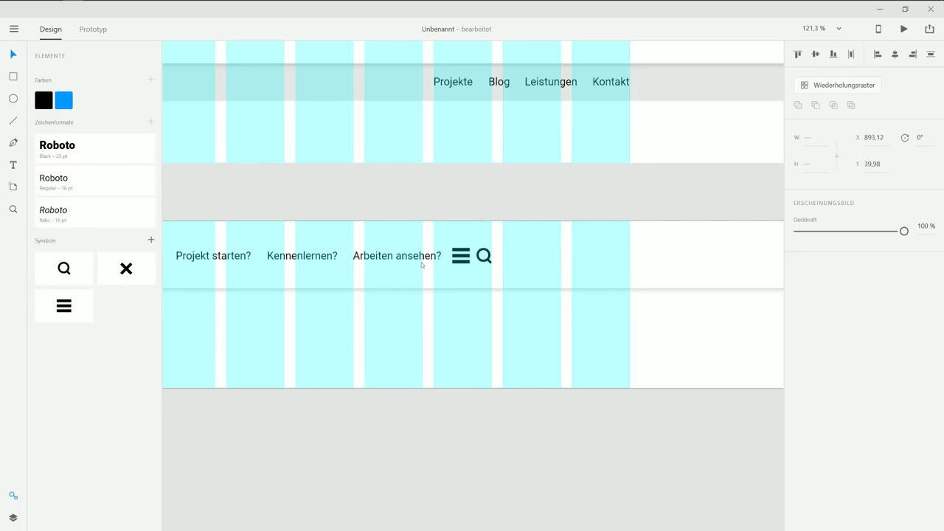
left_click(423, 190)
Draw a horizontal line 229 px wide beneath the search icon, from the icon's left edge to the last column's outer edge
left_click(12, 120)
scroll(562, 237, "up", 3)
left_click_drag(617, 279, 444, 262)
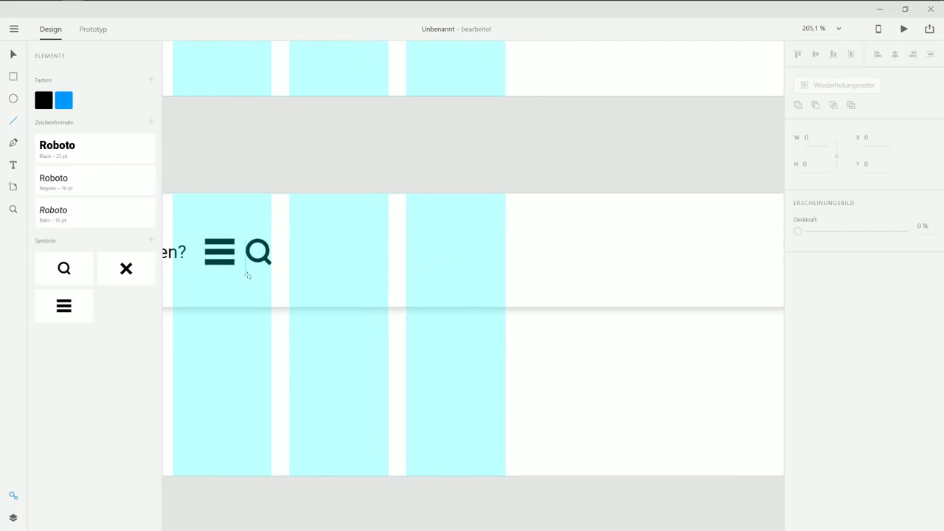
mouse_move(245, 273)
left_mouse_down()
mouse_move(458, 284)
mouse_move(506, 277)
left_mouse_up()
key("v")
Set the search line's border colour to black
left_click(820, 258)
left_click_drag(666, 266, 638, 299)
left_click(10, 57)
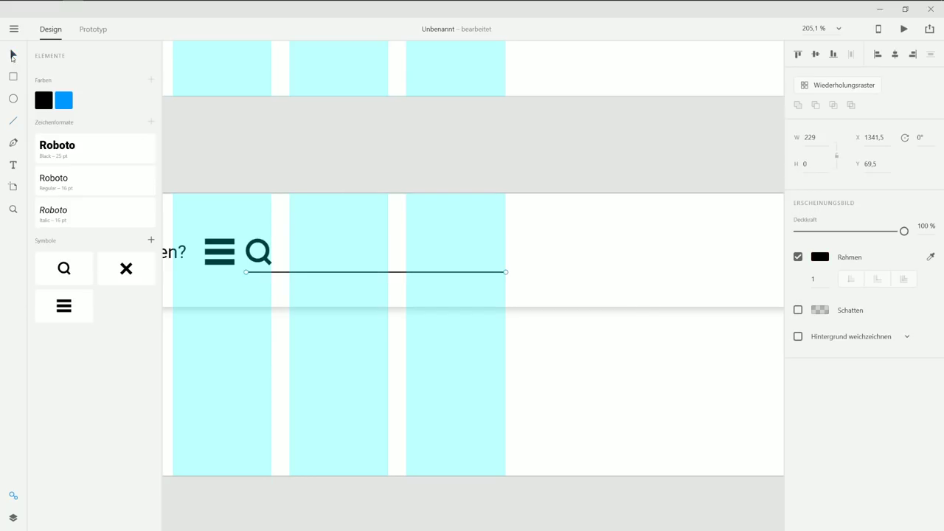
left_click(339, 148)
left_click_drag(339, 148, 546, 158)
Add the italic 16 pt text "Neuste Ar" and place it above the search line, 10 px to the right of the search icon
scroll(544, 165, "down", 5)
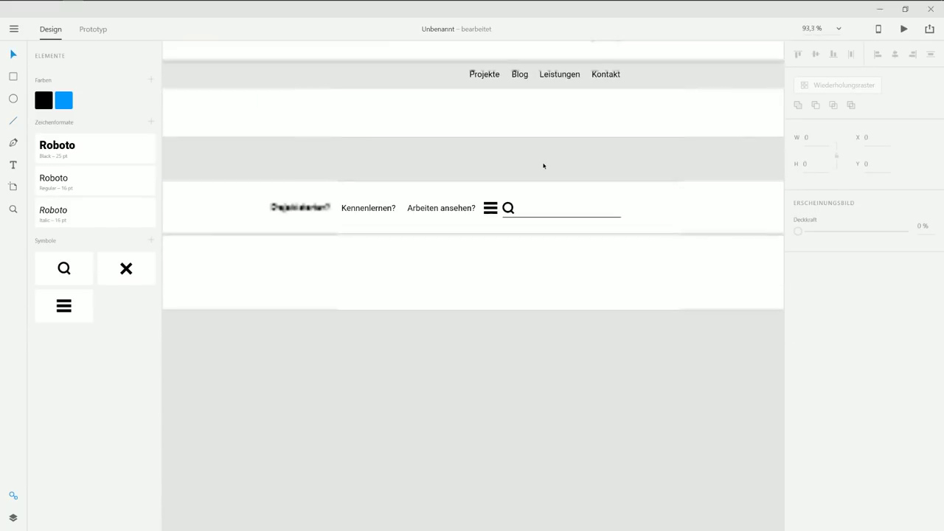
scroll(510, 217, "up", 1)
scroll(532, 241, "up", 6)
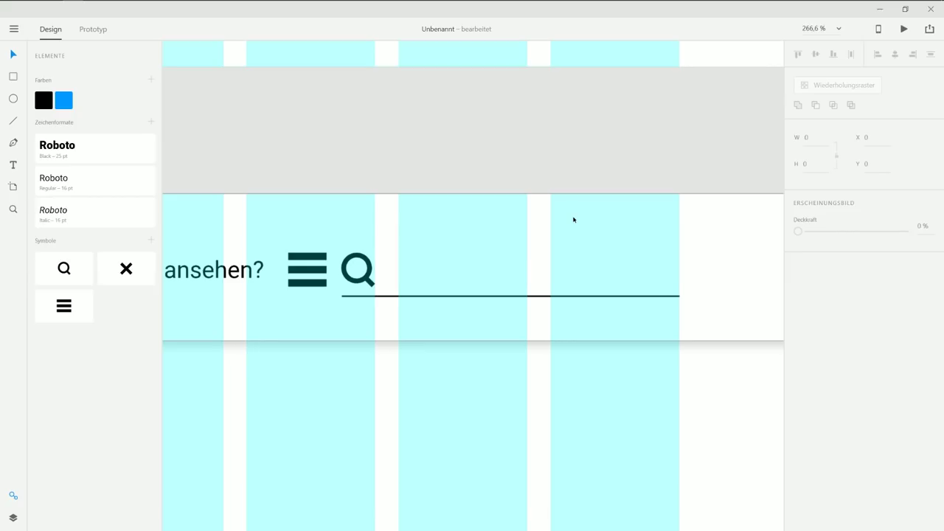
key("t")
left_click(459, 247)
type("N")
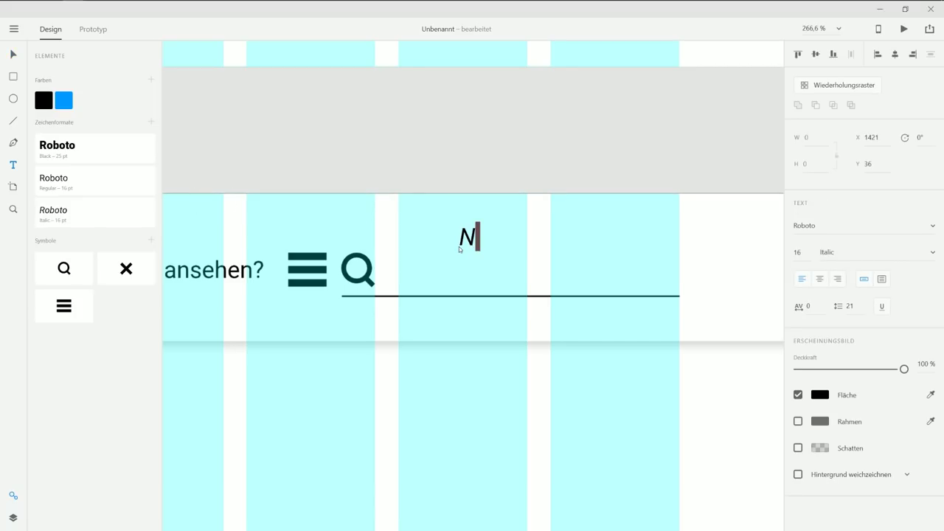
type("euste ARb")
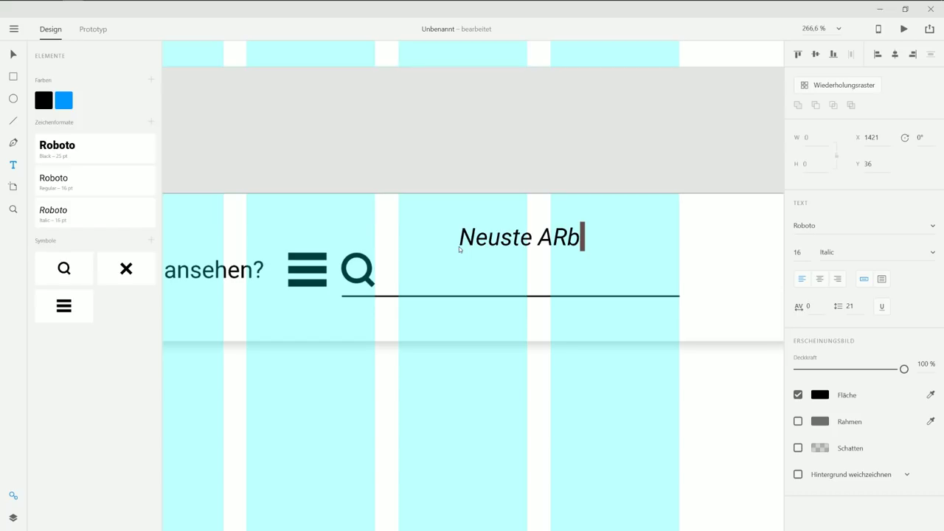
key("BackSpace")
key("BackSpace")
type("r")
key("Escape")
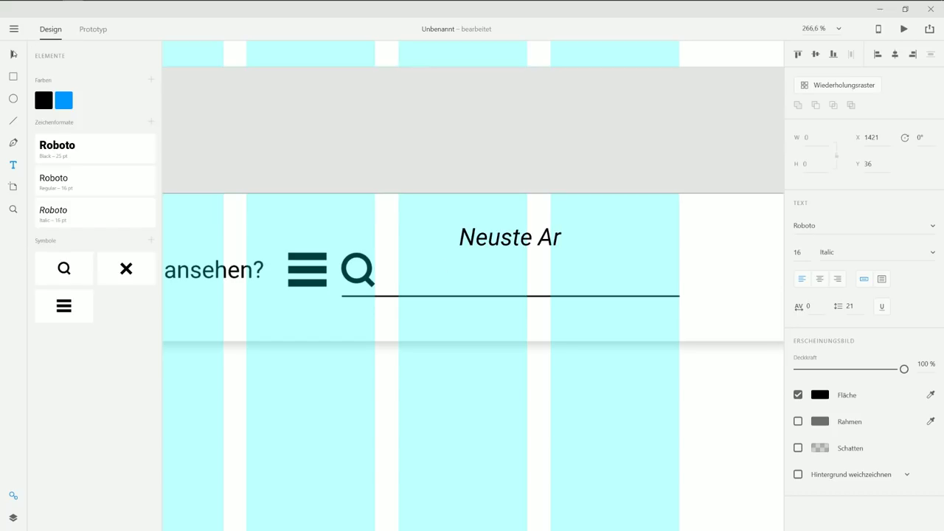
left_click_drag(480, 242, 410, 276)
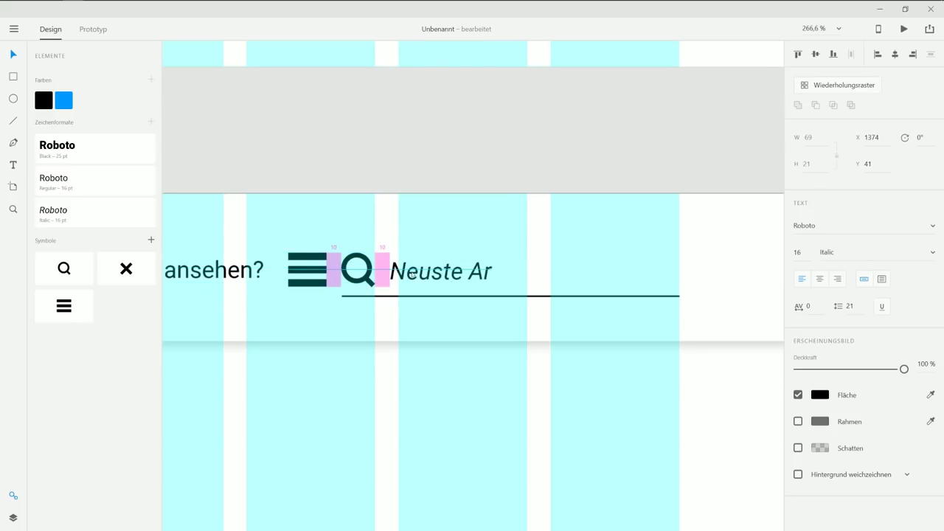
Draw a vertical text-cursor line about 20 px high just after the "Neuste Ar" search text and set its border colour to black
left_click(450, 204)
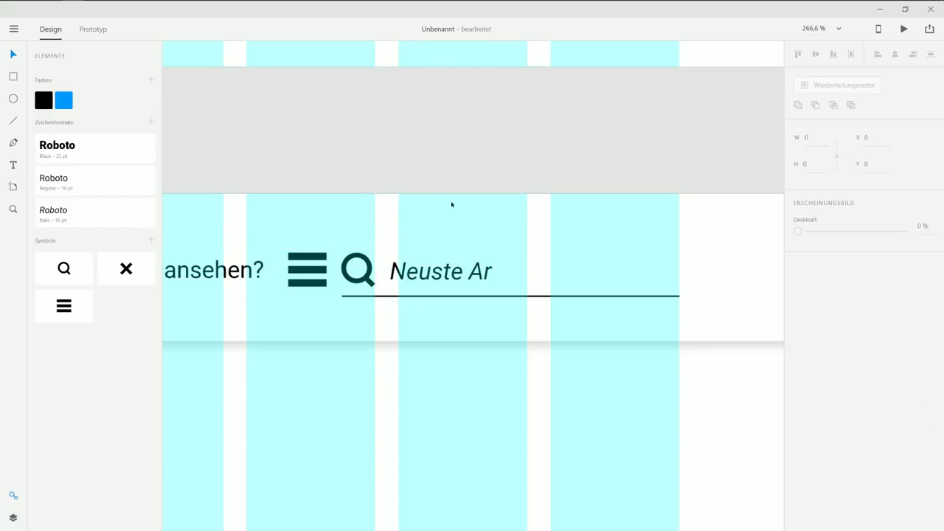
scroll(547, 304, "up", 3)
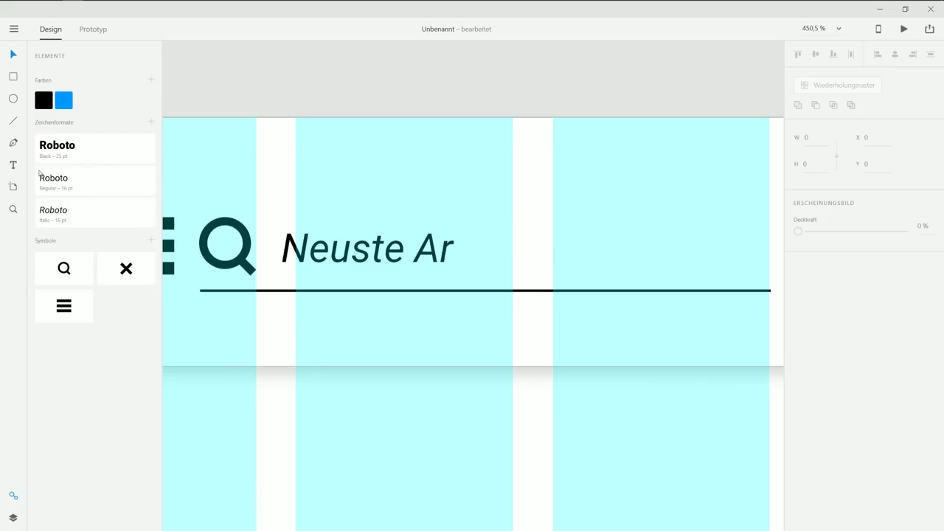
left_click(18, 120)
scroll(543, 250, "up", 3)
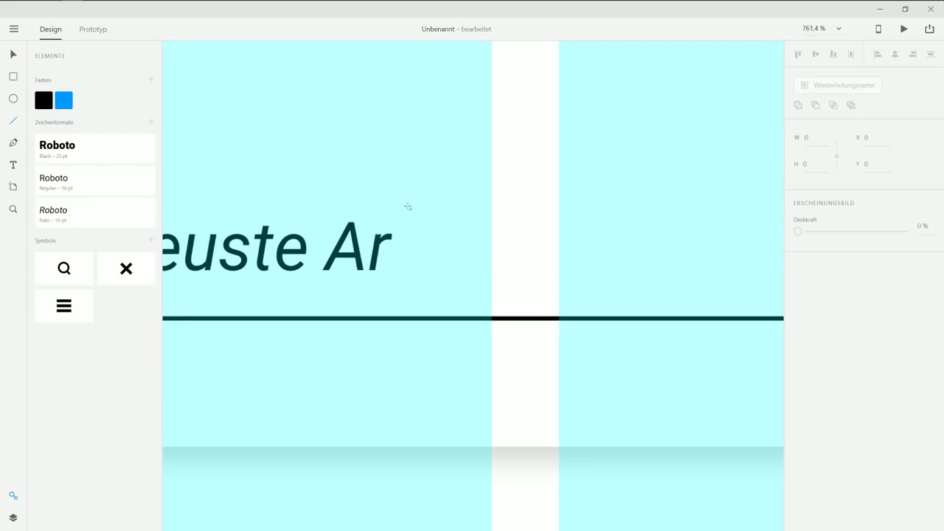
left_click_drag(409, 204, 424, 291)
left_click(824, 259)
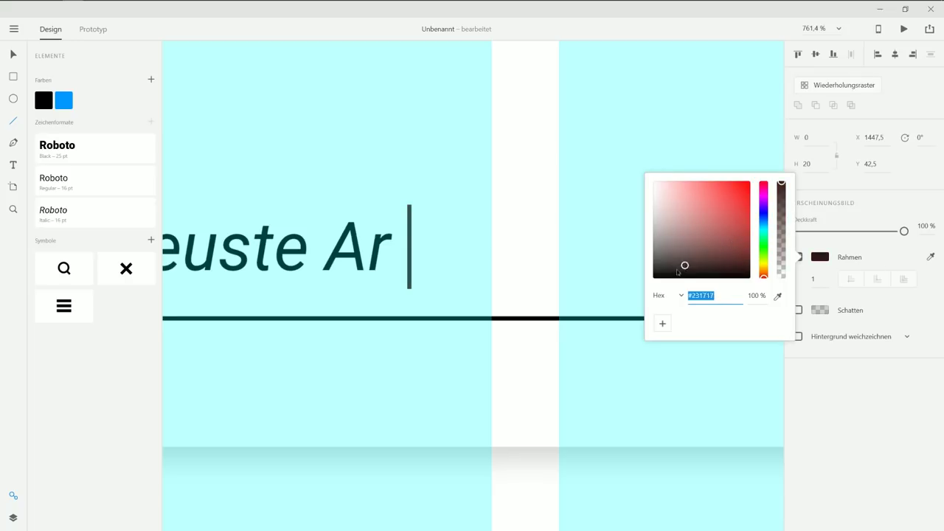
key("Escape")
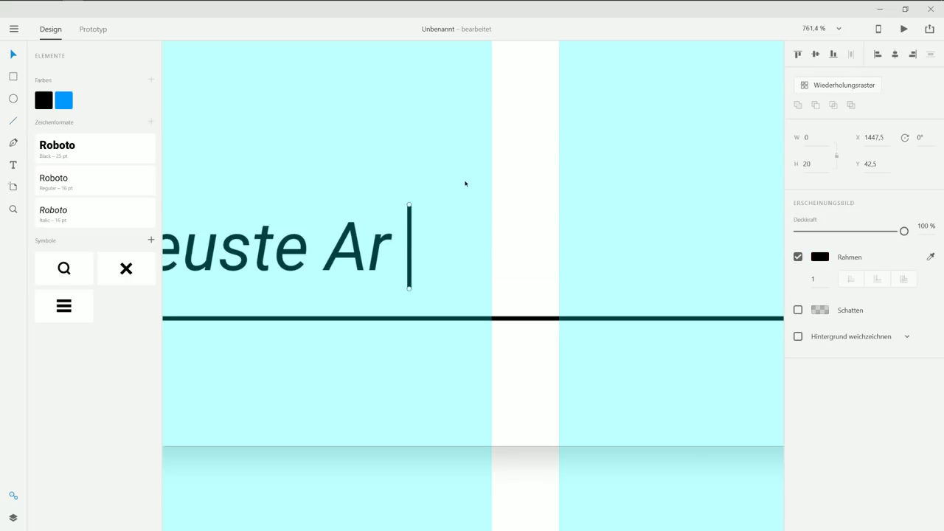
scroll(465, 184, "down", 3)
left_click(413, 104)
Nudge the vertical cursor line 3 px left and 1 px up so it sits right beside the search text
scroll(383, 223, "down", 3)
scroll(383, 223, "down", 1)
left_click_drag(405, 139, 548, 140)
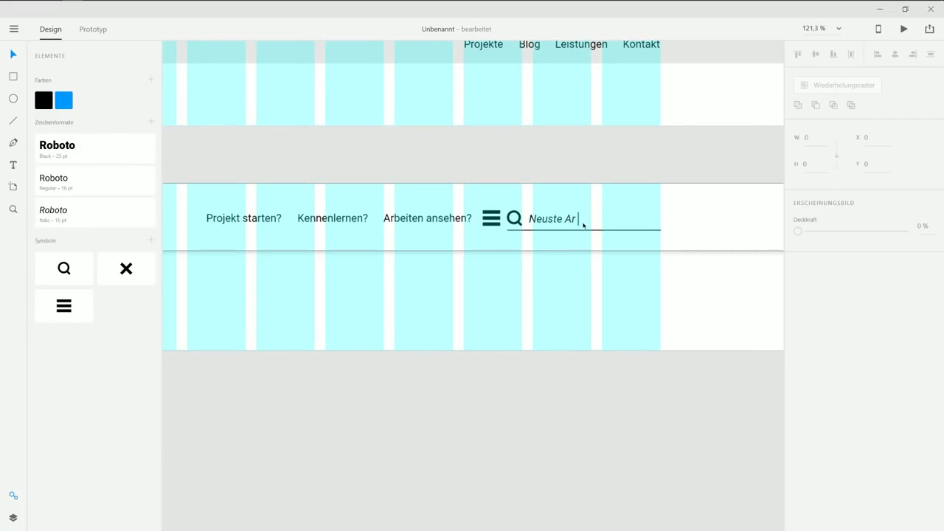
scroll(584, 225, "up", 4)
left_click(549, 195)
key("Left")
key("Left")
key("Left")
key("Up")
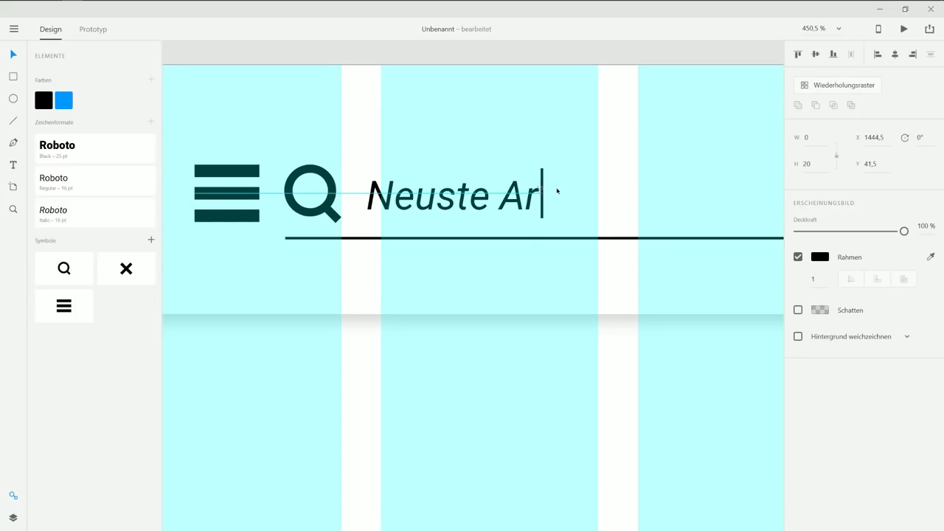
left_click(511, 54)
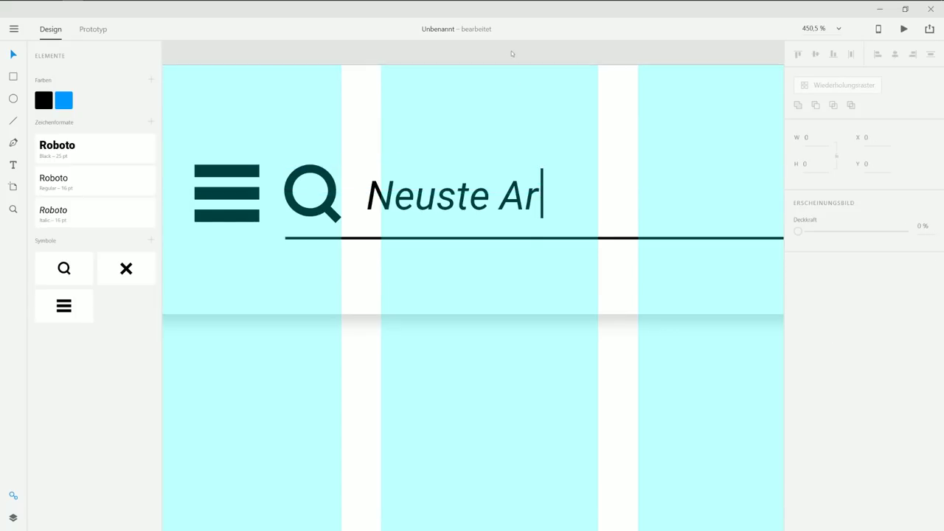
Switch to prototyping and link the "Unleashed Design" logo in the "Menü Aktiv - Suche" and "Menü Aktiv - Sub Menü" artboards to "Menü Normal"
scroll(531, 87, "down", 8)
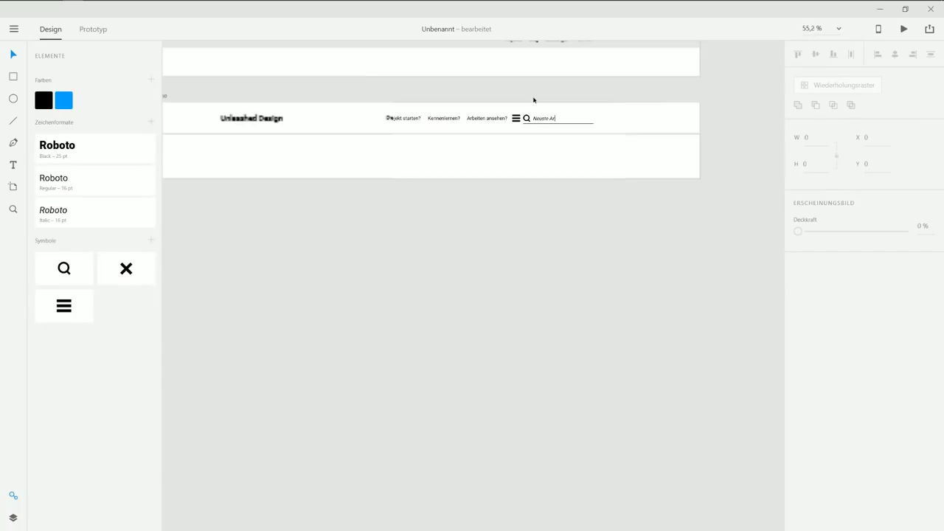
left_click_drag(518, 91, 586, 272)
left_click_drag(548, 241, 529, 272)
scroll(545, 270, "up", 2)
scroll(554, 270, "down", 3)
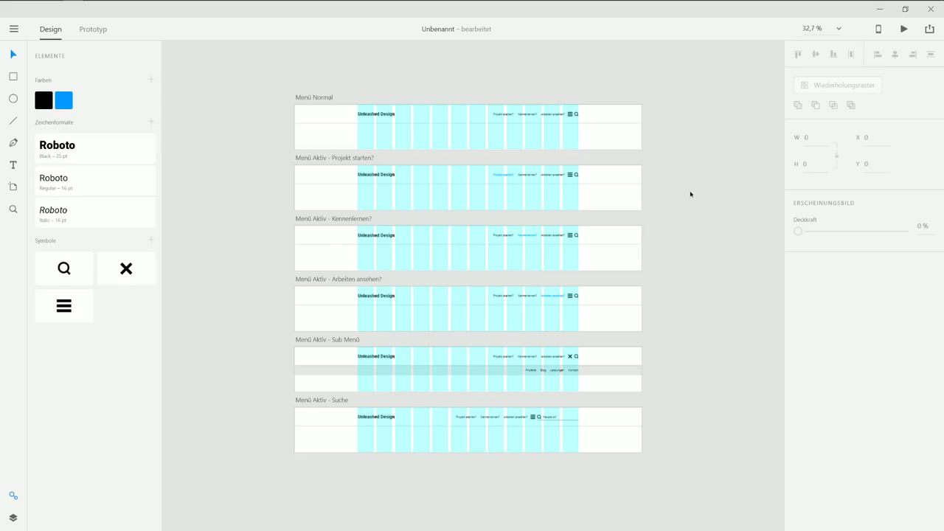
left_click(93, 29)
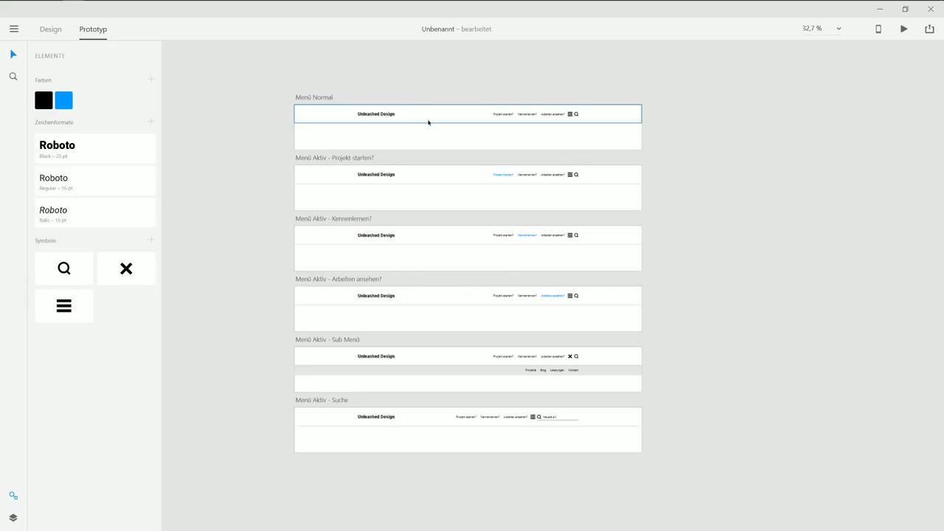
left_click_drag(420, 171, 396, 147)
left_click(354, 93)
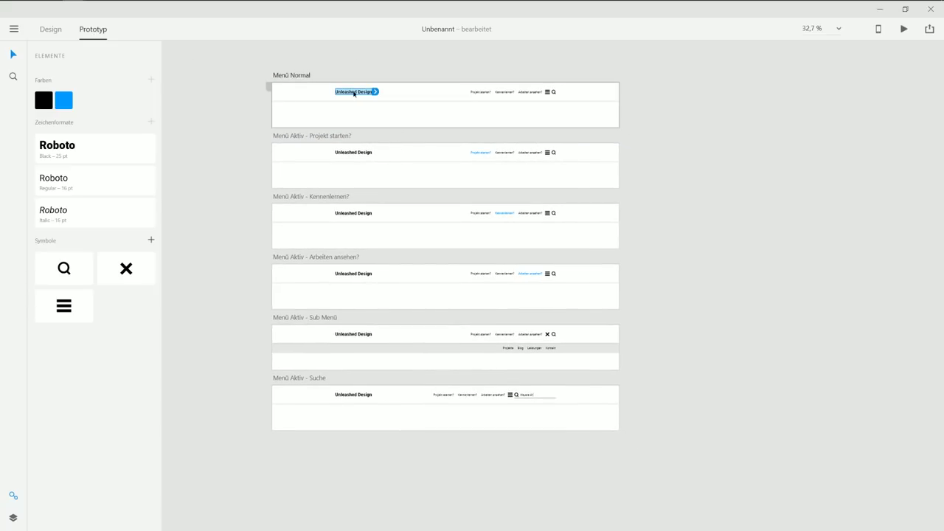
left_click(349, 397)
left_click_drag(375, 395, 388, 120)
left_click(353, 334)
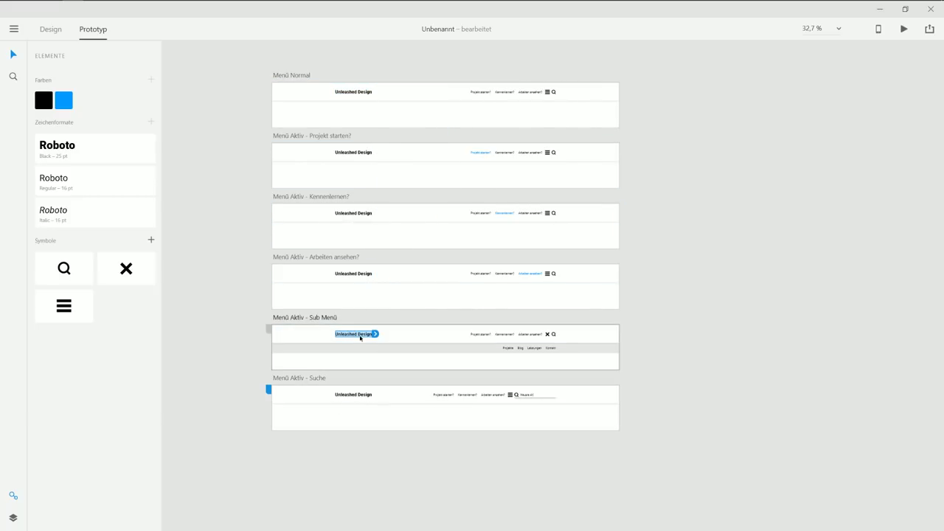
left_click_drag(376, 334, 382, 118)
Link the logo in the "Arbeiten ansehen?", "Kennenlernen?" and "Projekt starten?" artboards to "Menü Normal"
left_click(355, 274)
left_click_drag(374, 273, 377, 103)
left_click(371, 214)
left_click_drag(374, 213, 384, 121)
left_click(354, 152)
left_click_drag(375, 152, 383, 112)
left_click(818, 108)
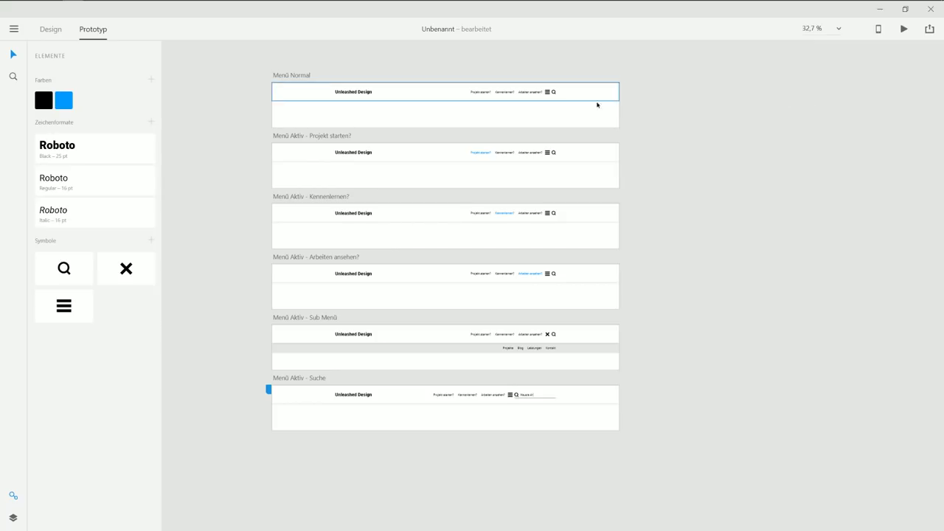
Link the three text entries in "Menü Normal" to their matching active-entry artboards
left_click(489, 94)
left_click_drag(494, 93, 495, 165)
left_click(509, 94)
left_click_drag(518, 91, 510, 217)
left_click(544, 91)
left_click_drag(546, 92, 548, 262)
Link the hamburger icon in "Menü Normal" to "Menü Aktiv - Sub Menü" and its search icon to "Menü Aktiv - Suche"
left_click(547, 92)
left_click_drag(551, 94, 528, 341)
left_click(556, 93)
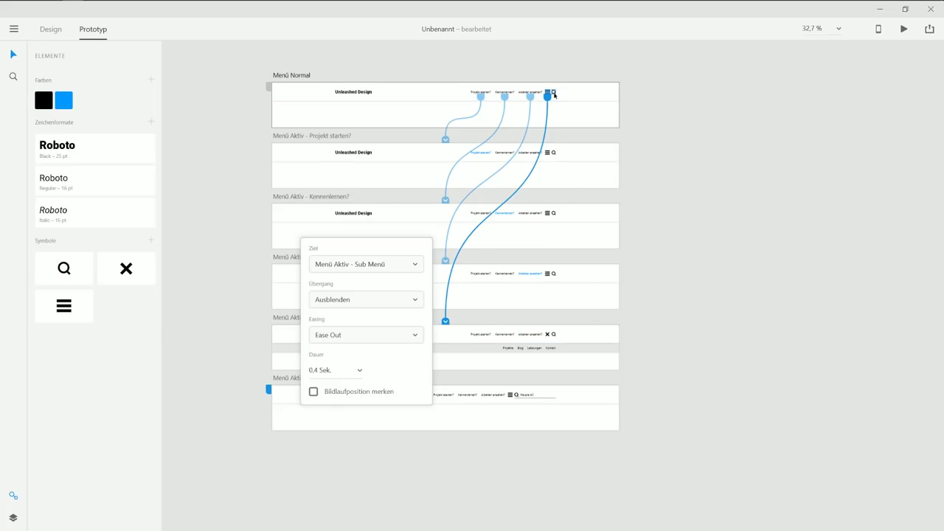
left_click_drag(558, 93, 546, 405)
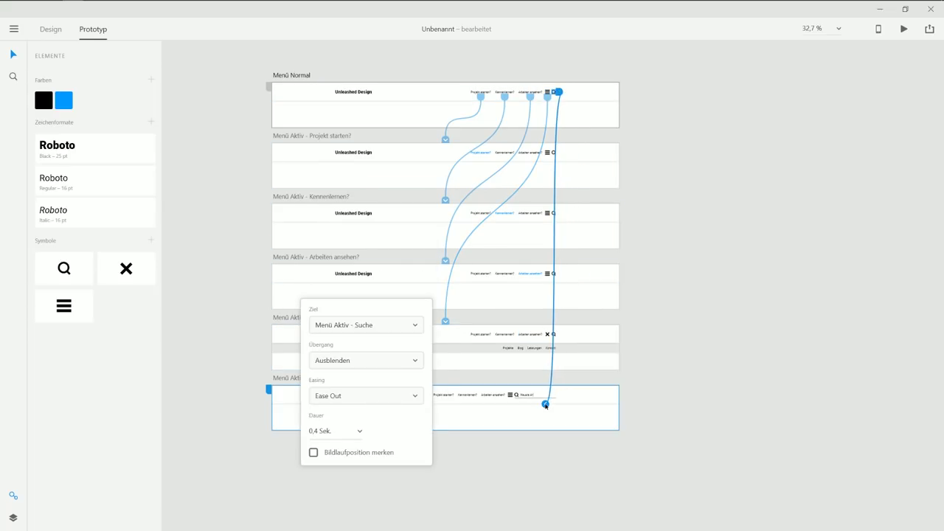
left_click(710, 221)
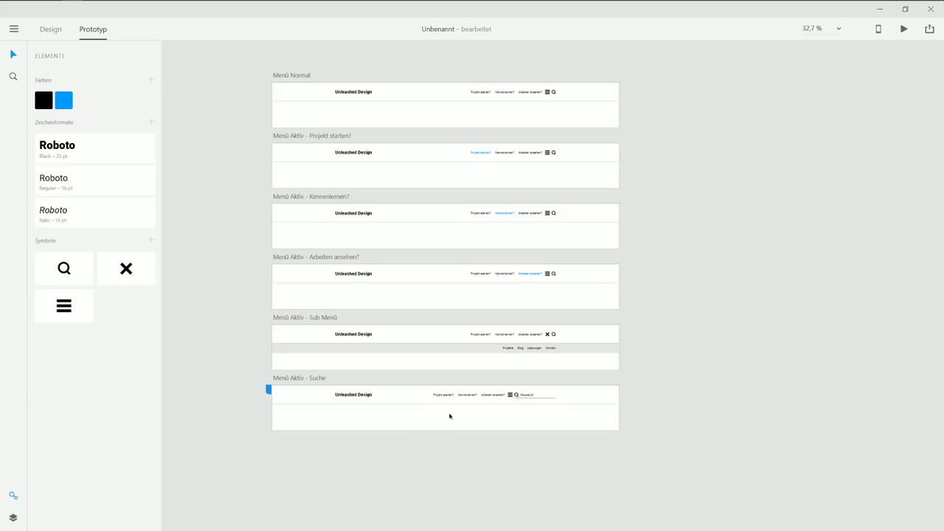
In the "Projekt starten?" artboard, link the two other entries to their artboards, the hamburger icon to the submenu and the search icon to the search artboard
left_click(506, 154)
left_click(552, 154)
left_click_drag(554, 153, 445, 384)
In the "Kennenlernen?" artboard, link the two other entries, the hamburger icon and the search icon to their matching artboards
left_click_drag(481, 213, 445, 188)
left_click_drag(530, 213, 446, 264)
left_click_drag(547, 213, 446, 388)
In the submenu artboard, link the three entries to their artboards, the X icon to "Menü Normal" and the search icon to the search artboard
left_click_drag(481, 334, 445, 248)
left_click_drag(530, 334, 546, 388)
double_click(552, 335)
In the search artboard, link the three entries to their artboards, the hamburger icon to the submenu and the search icon to "Menü Normal"
double_click(447, 395)
left_click_drag(455, 394, 458, 173)
left_click_drag(478, 394, 472, 232)
left_click_drag(506, 395, 509, 118)
left_click(517, 395)
left_click(648, 288)
left_click_drag(233, 56, 699, 467)
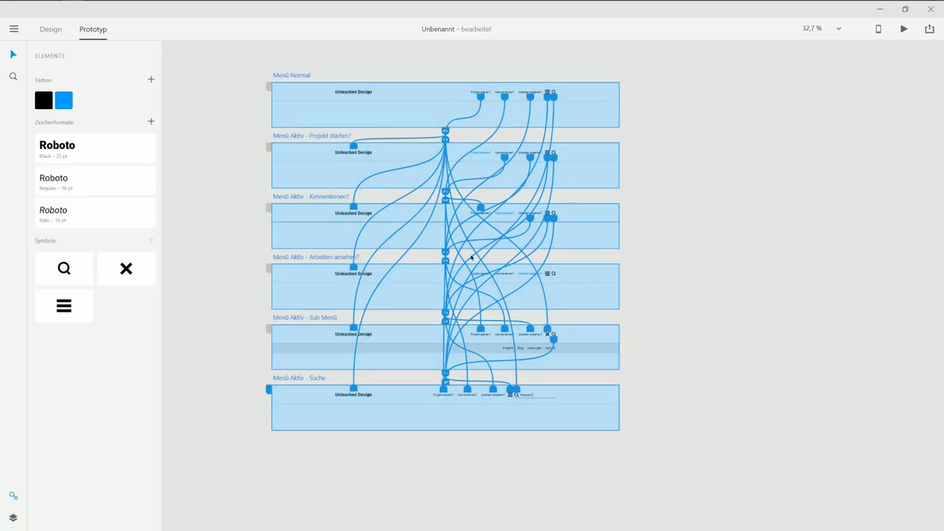
left_click(761, 279)
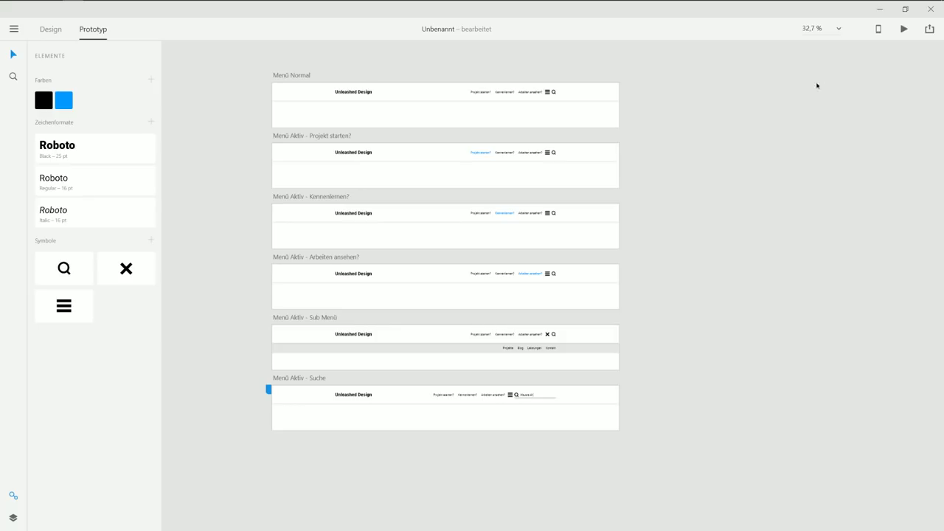
Make "Menü Normal" the home artboard of the prototype
left_click(293, 76)
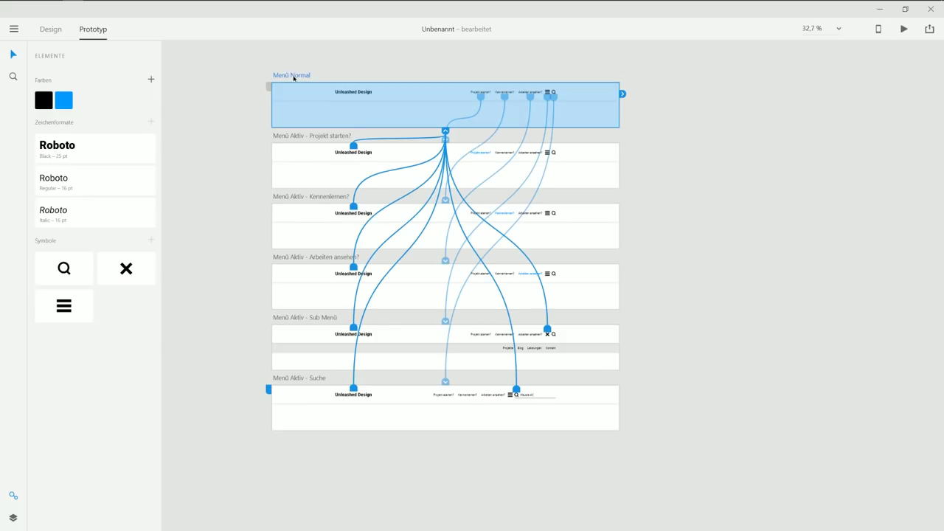
left_click(268, 86)
left_click(265, 104)
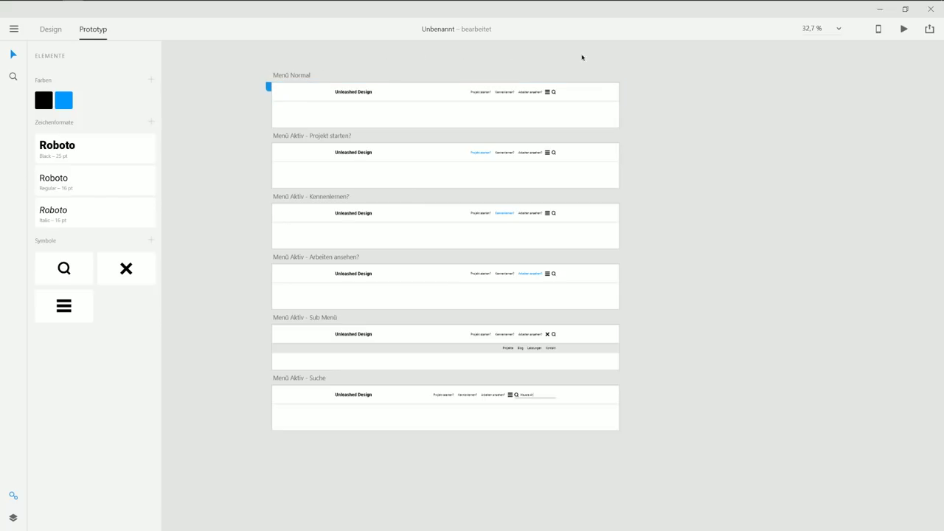
Preview the prototype, test the "Projekt starten?", "Kennenlernen?" and "Arbeiten ansehen?" entries, and close the preview
left_click(903, 30)
left_click_drag(573, 20, 567, 43)
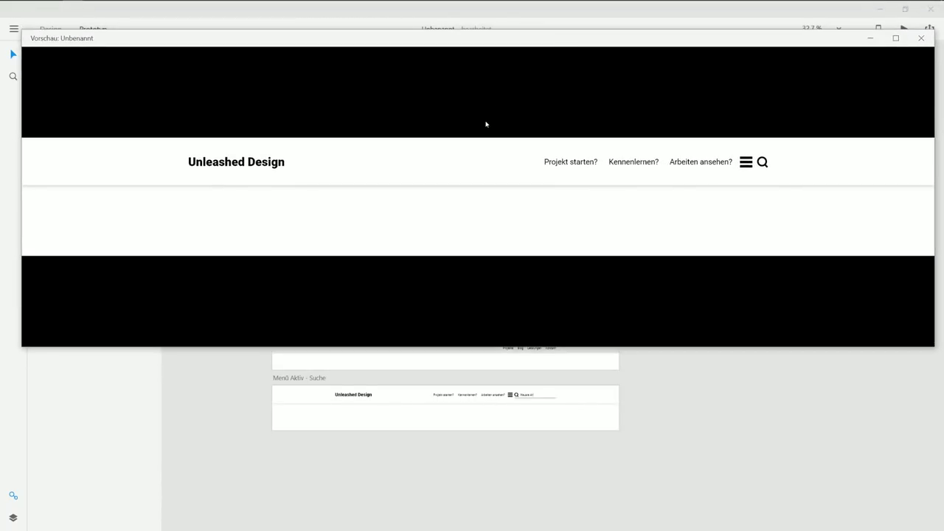
left_click(559, 166)
left_click(642, 163)
left_click(678, 163)
left_click(922, 38)
In the "Arbeiten ansehen?" artboard, link the "Projekt starten?" and "Kennenlernen?" entries to their matching artboards
left_click(354, 267)
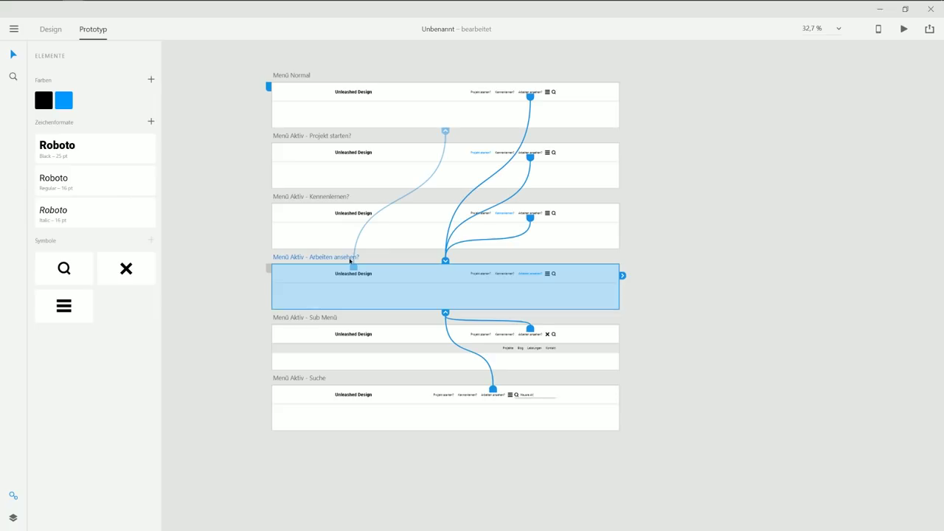
left_click(483, 274)
left_click_drag(493, 273, 495, 169)
left_click(508, 275)
left_click_drag(518, 274, 515, 236)
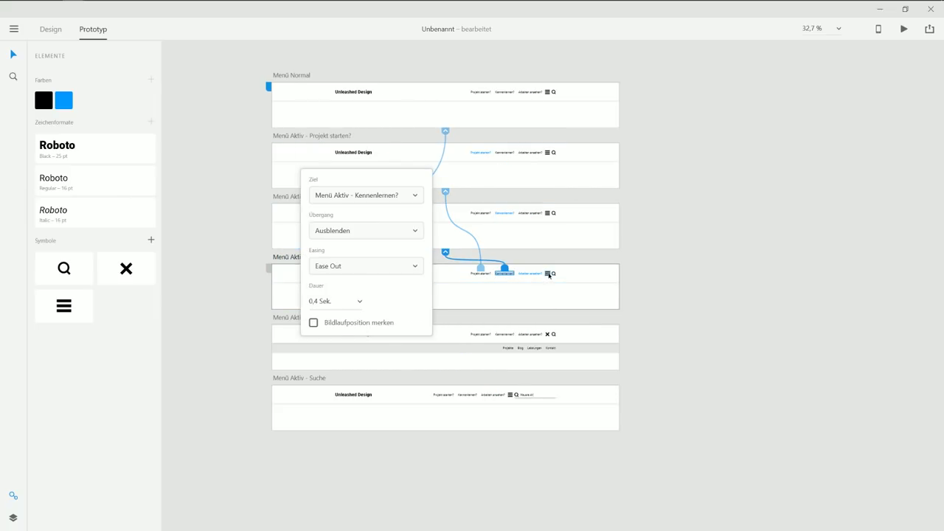
Link the hamburger icon in the "Arbeiten ansehen?" artboard to "Menü Aktiv - Sub Menü" and its search icon to "Menü Aktiv - Suche"
left_click(548, 274)
left_click_drag(553, 275, 533, 343)
left_click(554, 274)
left_click_drag(558, 273, 544, 404)
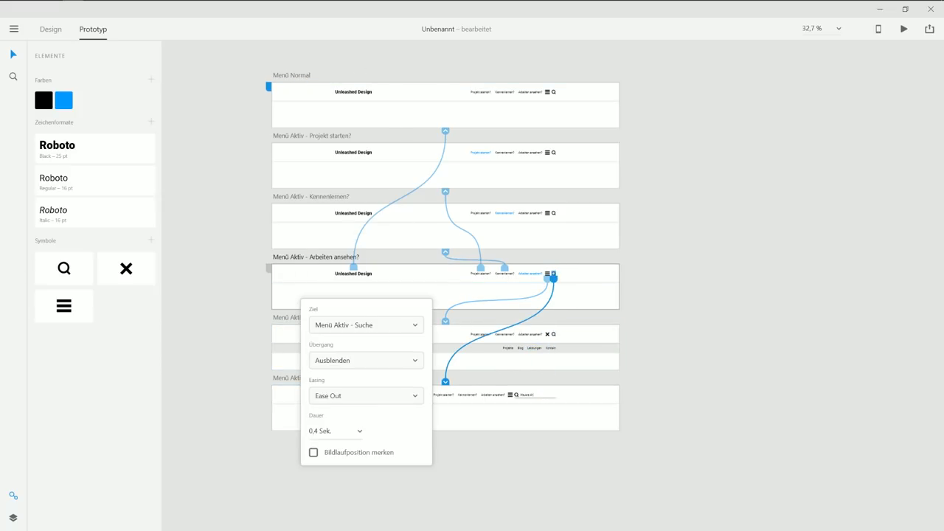
Preview the prototype again and test opening and closing the submenu with the hamburger and X icons
left_click(903, 28)
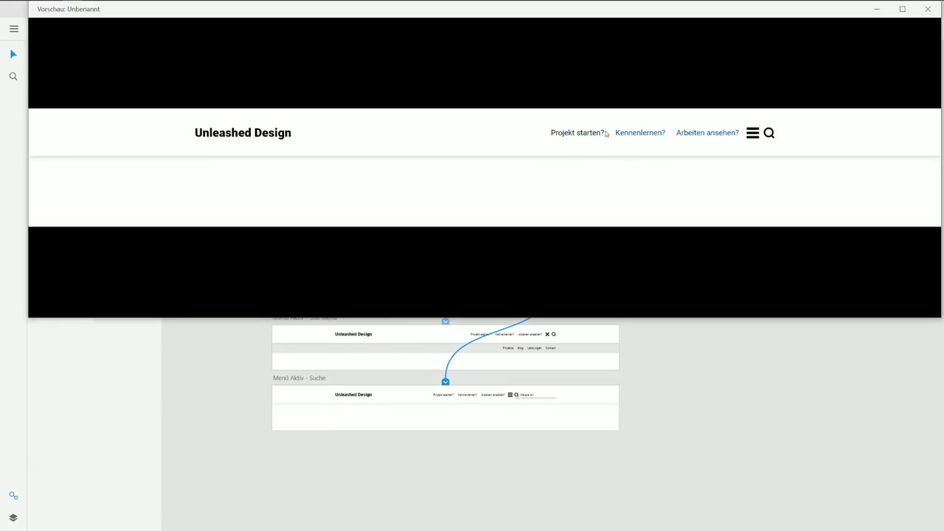
left_click(753, 133)
left_click(754, 133)
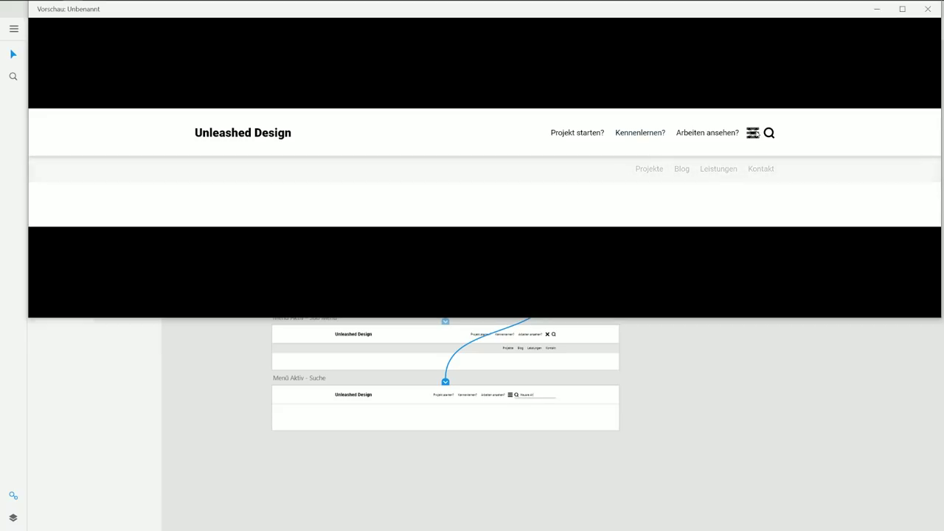
left_click(754, 132)
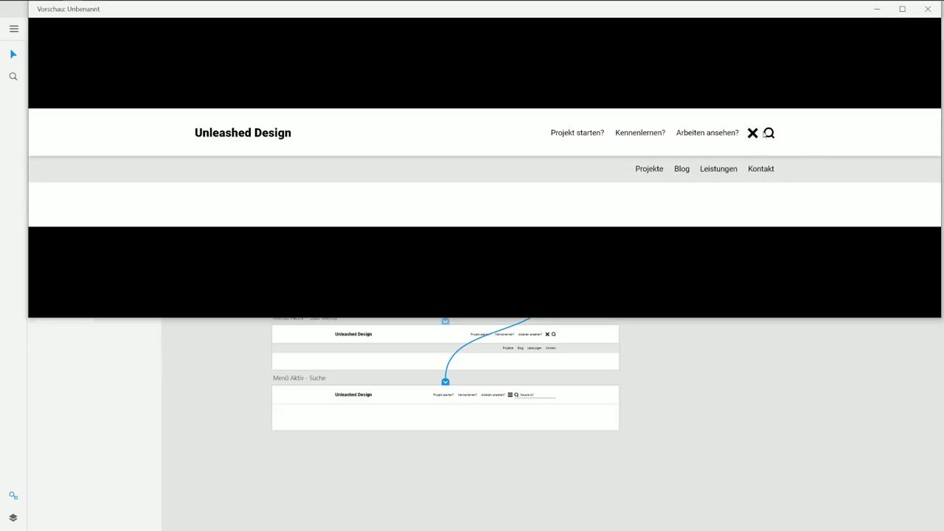